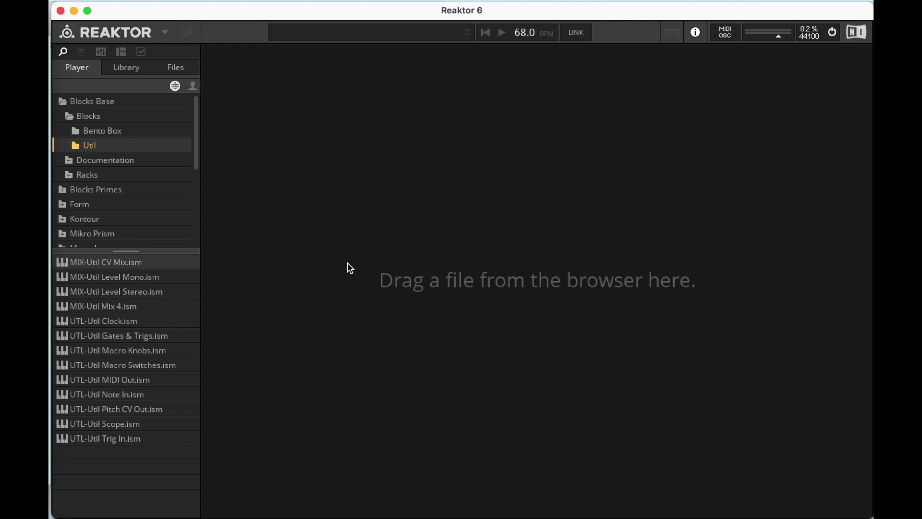
Create a new ensemble and delete its two default In modules.
{"action": "key", "text": "super+n"}
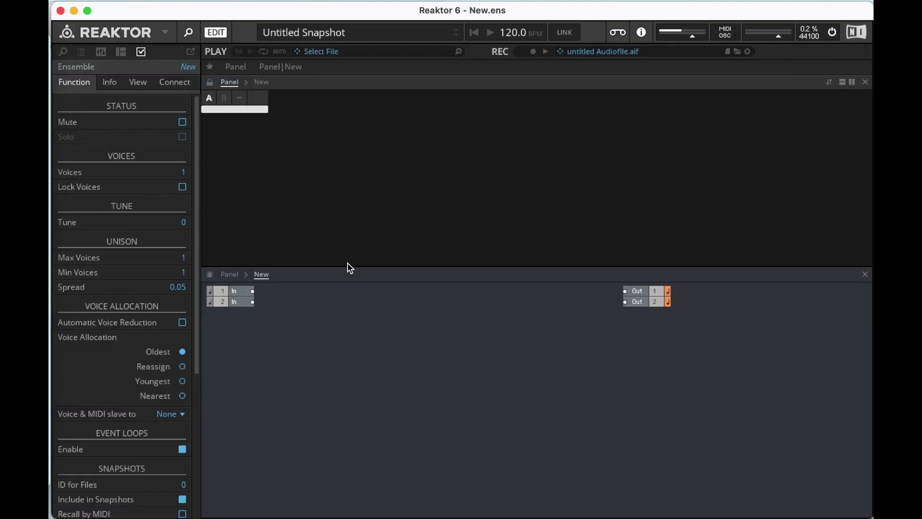
{"action": "left_click", "coordinate": [320, 340]}
{"action": "left_click_drag", "start_coordinate": [320, 340], "coordinate": [235, 288]}
{"action": "key", "text": "Delete"}
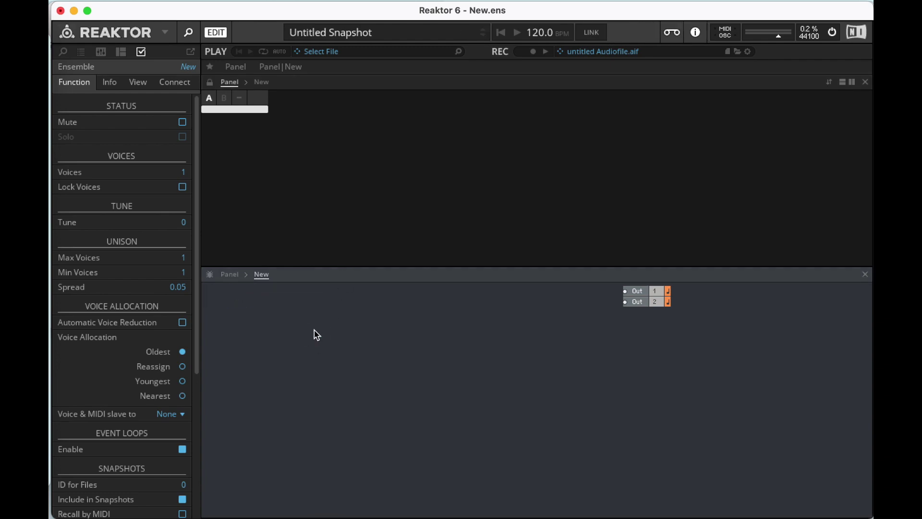
Insert a Sawtooth oscillator via the 'saw' search and move it right.
{"action": "double_click", "coordinate": [311, 331]}
{"action": "type", "text": "saw"}
{"action": "key", "text": "Down"}
{"action": "key", "text": "Down"}
{"action": "key", "text": "Down"}
{"action": "key", "text": "Down"}
{"action": "key", "text": "Return"}
{"action": "left_click_drag", "start_coordinate": [328, 240], "coordinate": [443, 228]}
Add NotePitch and Gate MIDI inputs, stacked left of the oscillator, with Gate feeding its A input.
{"action": "double_click", "coordinate": [293, 220]}
{"action": "type", "text": "note"}
{"action": "key", "text": "Return"}
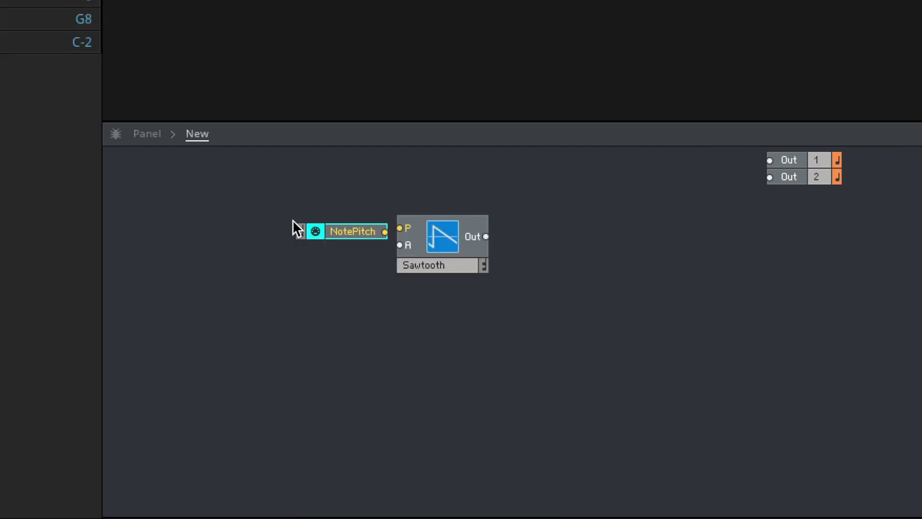
{"action": "double_click", "coordinate": [293, 220]}
{"action": "type", "text": "g"}
{"action": "key", "text": "Return"}
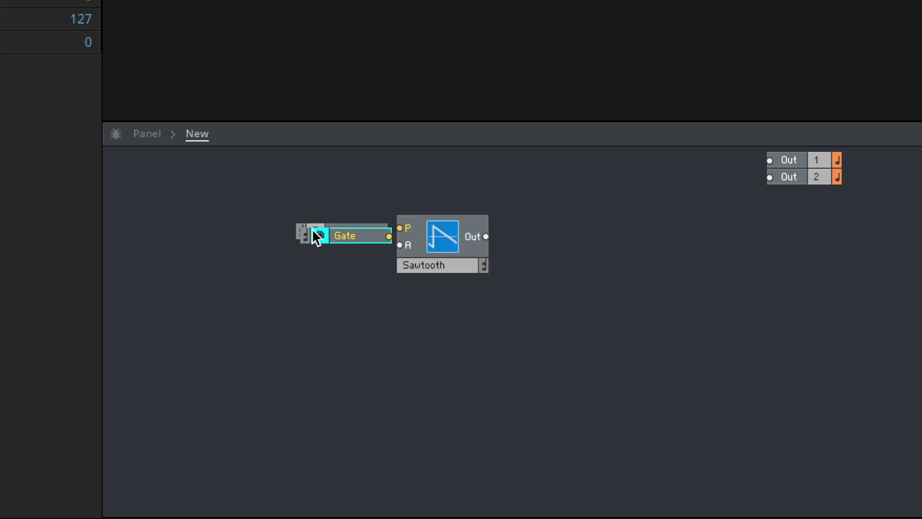
{"action": "left_click_drag", "start_coordinate": [319, 237], "coordinate": [374, 250]}
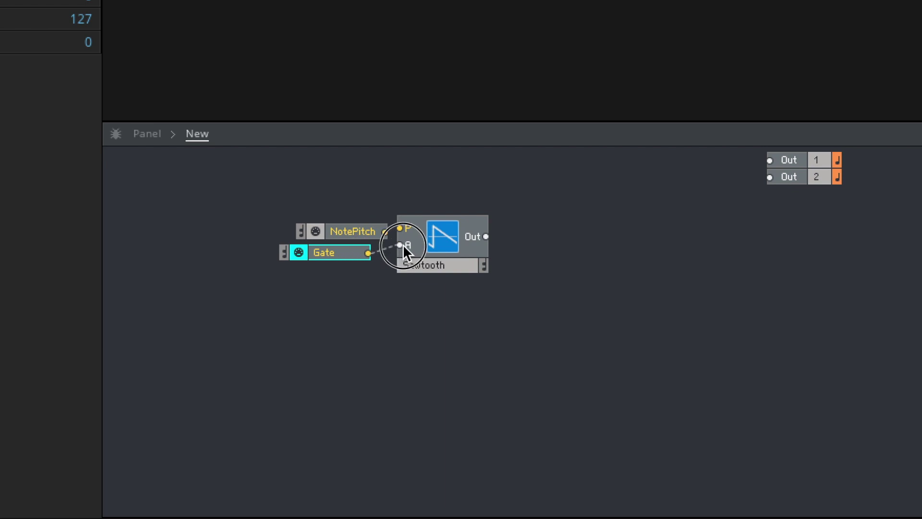
{"action": "left_click_drag", "start_coordinate": [365, 232], "coordinate": [325, 227]}
{"action": "left_click", "coordinate": [336, 254], "text": "shift"}
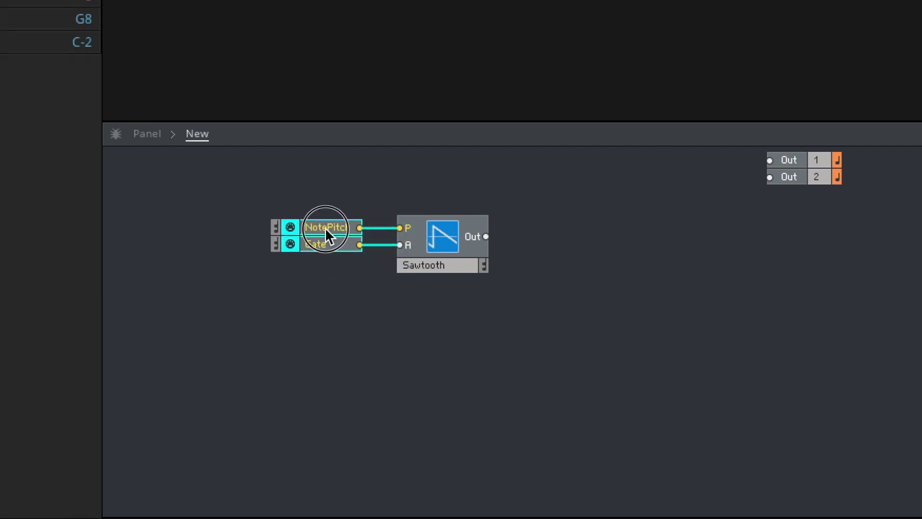
Wire the Sawtooth output to Out 1 and Out 2 and move both outputs beside it.
{"action": "left_click_drag", "start_coordinate": [501, 233], "coordinate": [770, 160]}
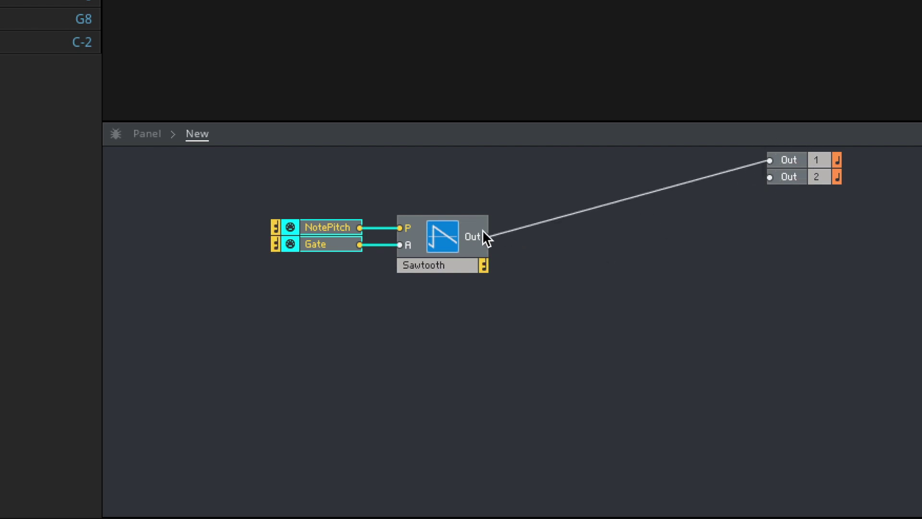
{"action": "left_click_drag", "start_coordinate": [487, 236], "coordinate": [770, 177]}
{"action": "left_click_drag", "start_coordinate": [802, 205], "coordinate": [788, 161]}
{"action": "left_click", "coordinate": [785, 151]}
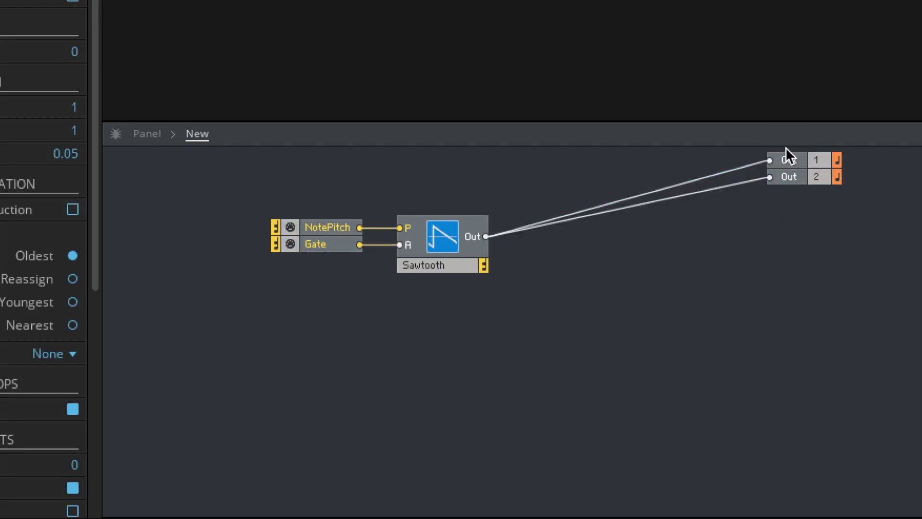
{"action": "left_click_drag", "start_coordinate": [867, 225], "coordinate": [594, 230]}
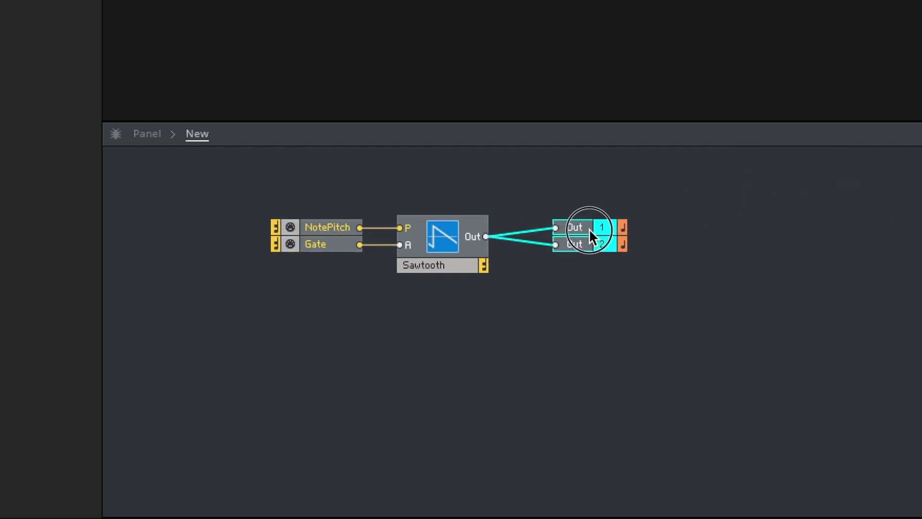
{"action": "left_click", "coordinate": [702, 238]}
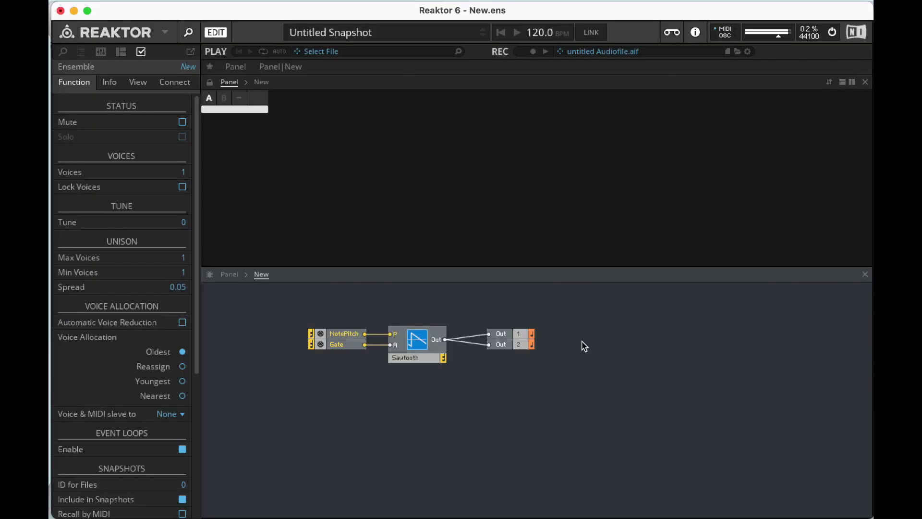
Shift the whole patch right and move the Out modules farther right.
{"action": "left_click_drag", "start_coordinate": [561, 411], "coordinate": [317, 316]}
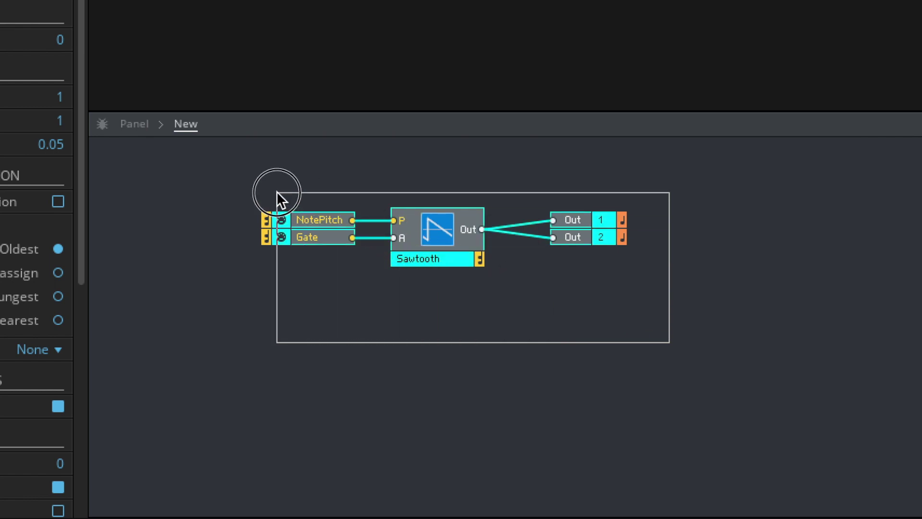
{"action": "left_click_drag", "start_coordinate": [278, 193], "coordinate": [277, 191]}
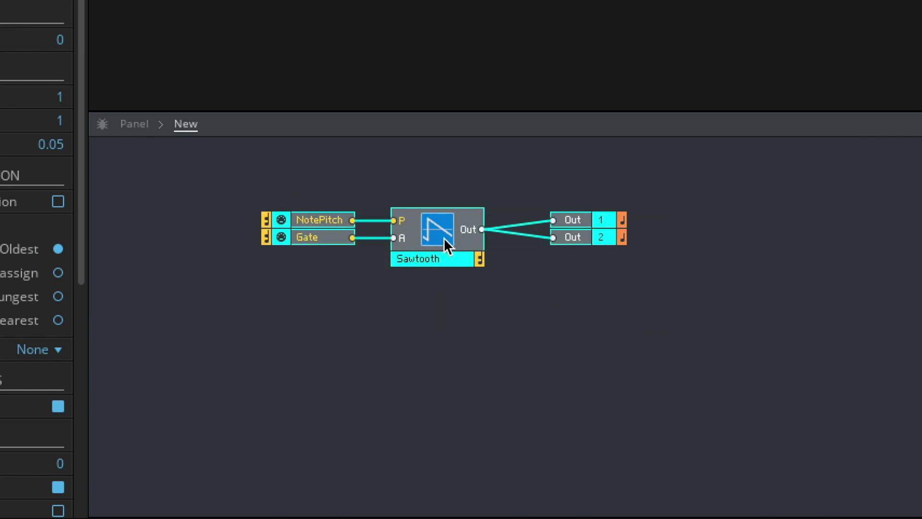
{"action": "left_click_drag", "start_coordinate": [443, 237], "coordinate": [538, 233]}
{"action": "left_click_drag", "start_coordinate": [741, 296], "coordinate": [843, 214]}
Create a new empty macro from the canvas context menu and rename it 'LPG'.
{"action": "left_click", "coordinate": [581, 344]}
{"action": "right_click", "coordinate": [420, 315]}
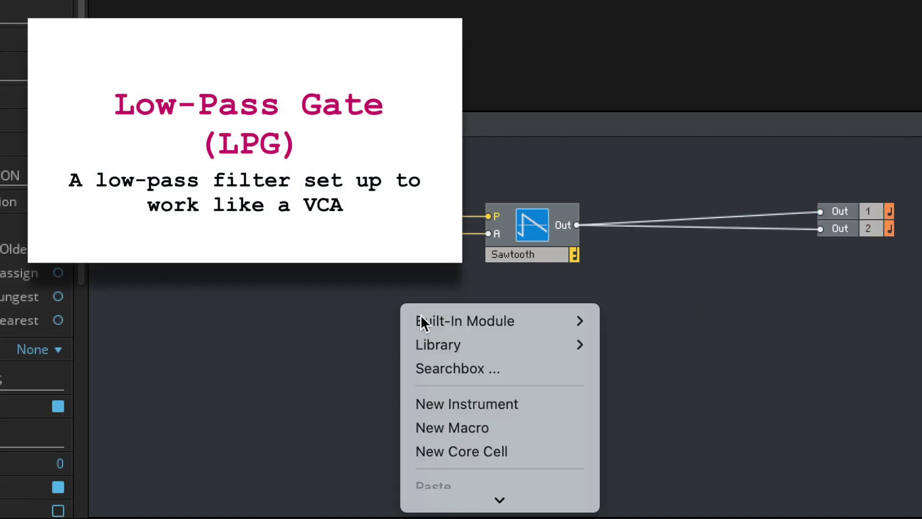
{"action": "left_click", "coordinate": [492, 428]}
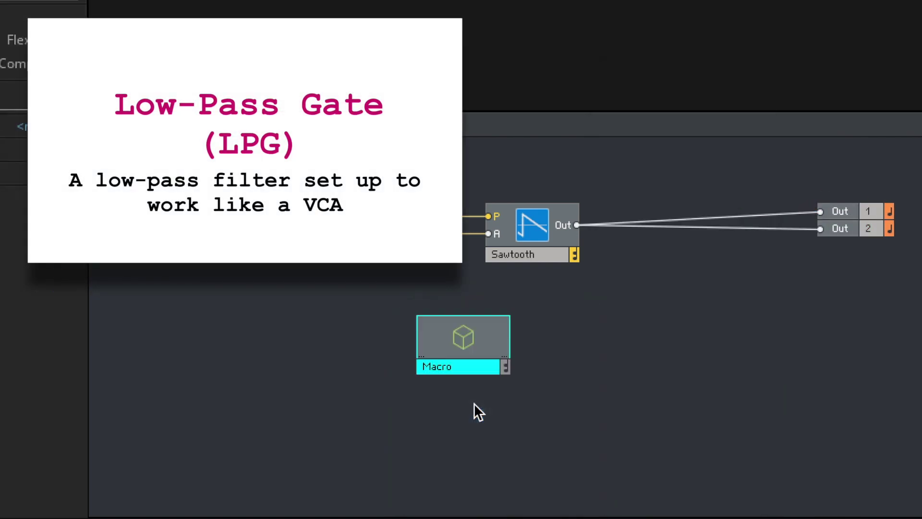
{"action": "double_click", "coordinate": [458, 367]}
{"action": "type", "text": "LPG"}
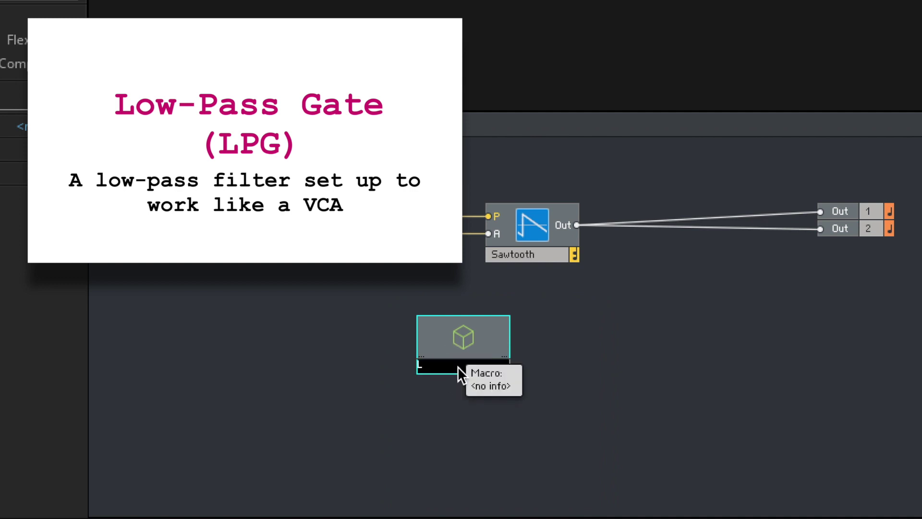
{"action": "left_click", "coordinate": [595, 362]}
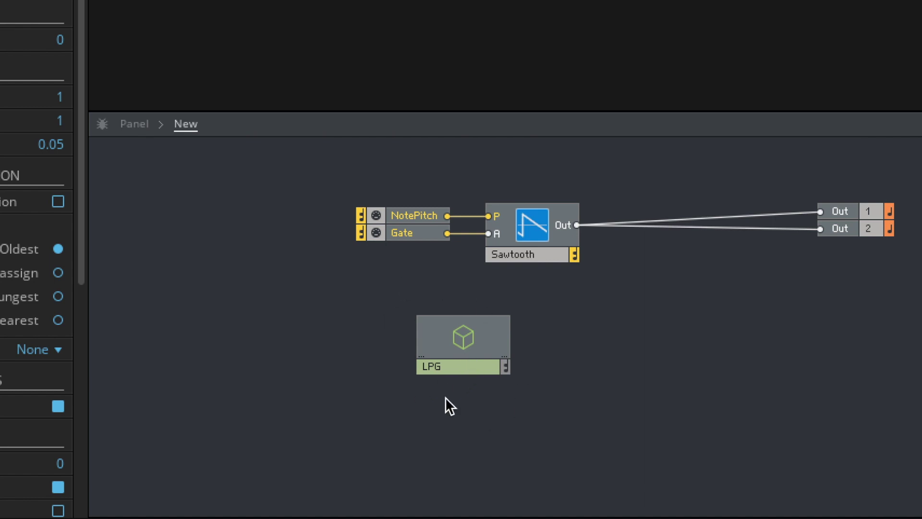
Inside the LPG macro, insert an In input port and an Out output port.
{"action": "double_click", "coordinate": [472, 345]}
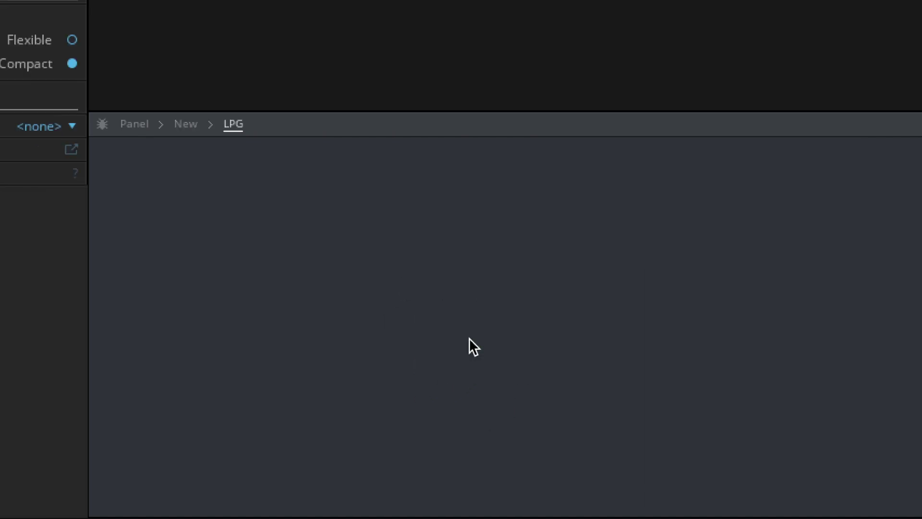
{"action": "double_click", "coordinate": [316, 267]}
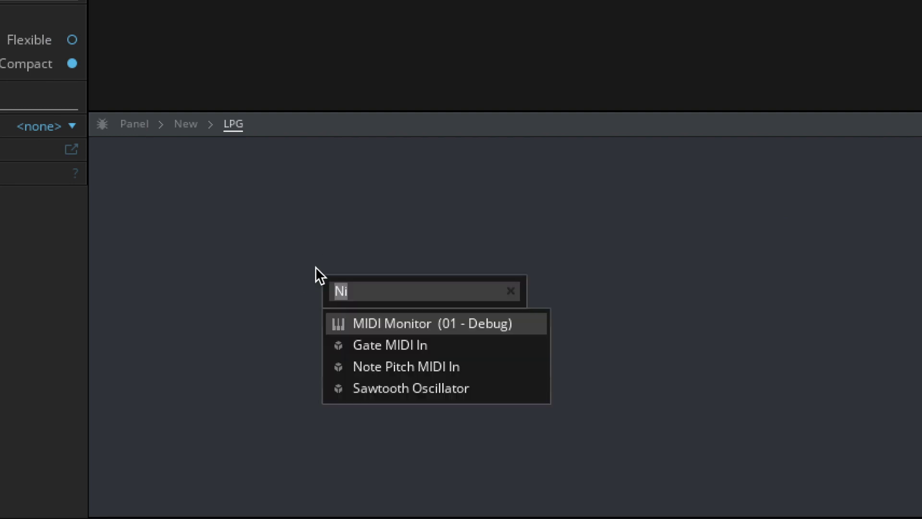
{"action": "type", "text": "in"}
{"action": "key", "text": "Return"}
{"action": "left_click", "coordinate": [520, 274]}
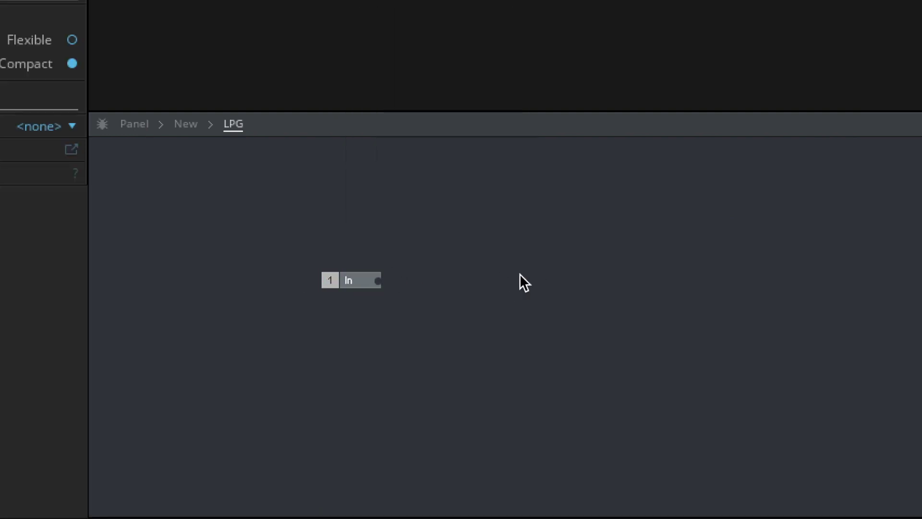
{"action": "double_click", "coordinate": [520, 273]}
{"action": "type", "text": "out"}
{"action": "key", "text": "Return"}
{"action": "left_click", "coordinate": [358, 335]}
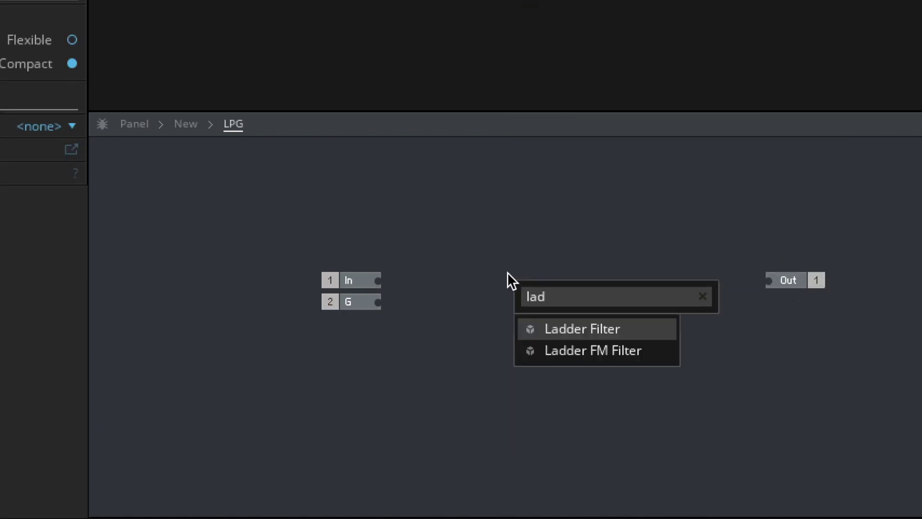
Add a Ladder Filter, wire In to its input and LP2 to Out, and move the G input.
{"action": "key", "text": "Return"}
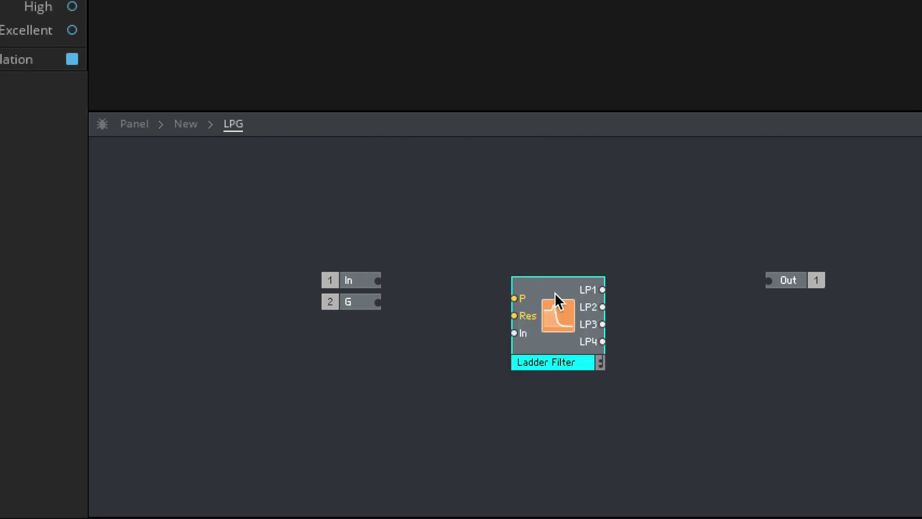
{"action": "left_click_drag", "start_coordinate": [555, 292], "coordinate": [618, 275]}
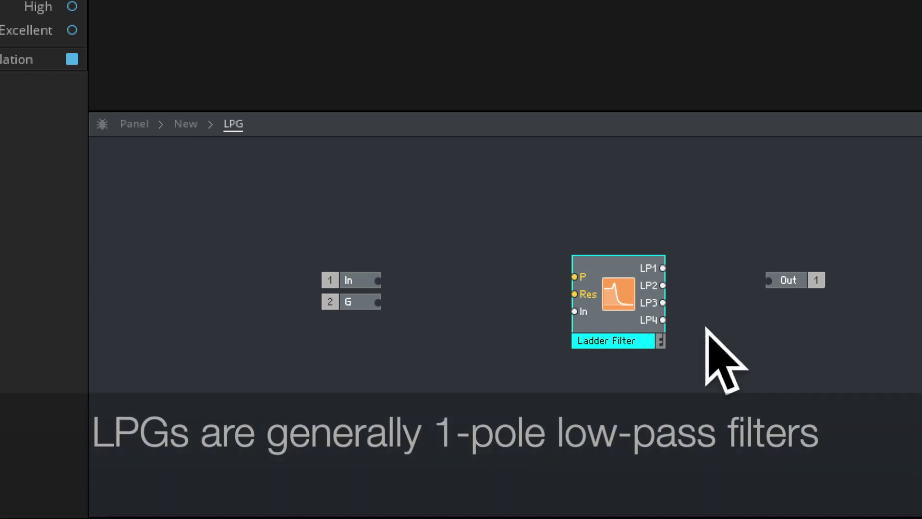
{"action": "left_click_drag", "start_coordinate": [662, 285], "coordinate": [768, 281]}
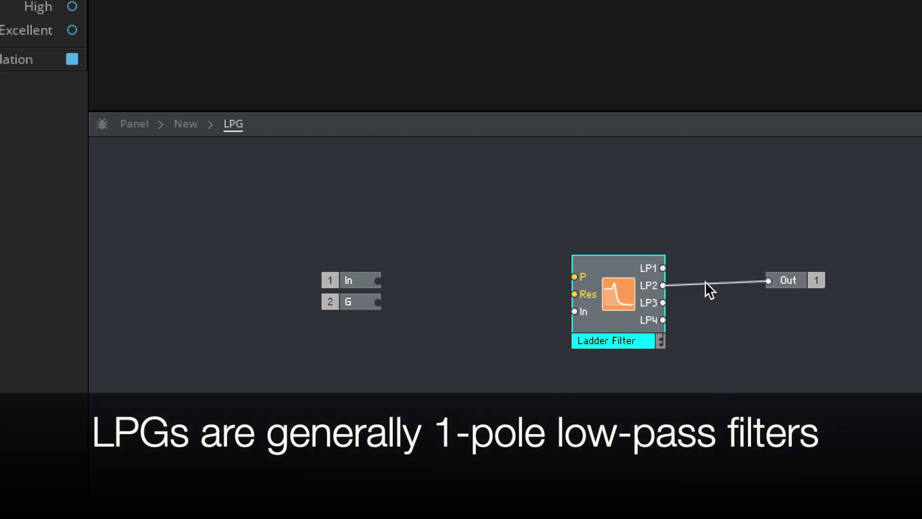
{"action": "left_click_drag", "start_coordinate": [379, 281], "coordinate": [575, 311]}
{"action": "left_click_drag", "start_coordinate": [348, 302], "coordinate": [283, 345]}
{"action": "left_click", "coordinate": [383, 347]}
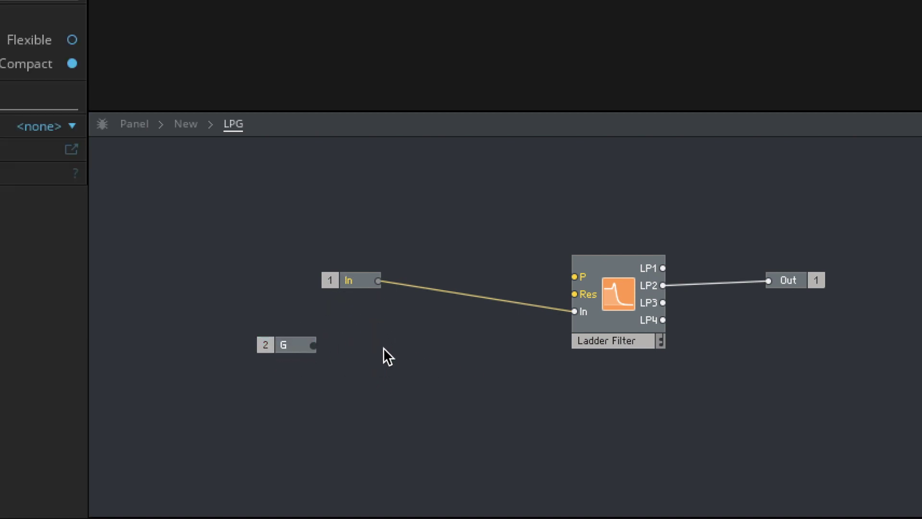
Add an AR-Env envelope gated by G with Attack and Release controls, moved up-left.
{"action": "double_click", "coordinate": [384, 347]}
{"action": "type", "text": "ar"}
{"action": "key", "text": "Return"}
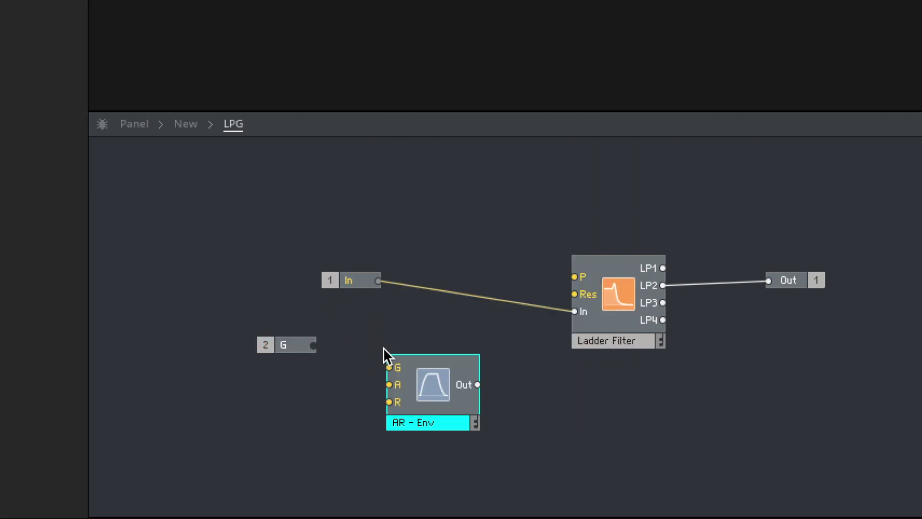
{"action": "left_click_drag", "start_coordinate": [312, 346], "coordinate": [389, 367]}
{"action": "right_click", "coordinate": [392, 378]}
{"action": "right_click", "coordinate": [405, 407]}
{"action": "left_click", "coordinate": [411, 404]}
{"action": "left_click_drag", "start_coordinate": [464, 464], "coordinate": [308, 330]}
{"action": "left_click_drag", "start_coordinate": [431, 365], "coordinate": [339, 176]}
Align the In and G ports and place the Out port right beside the Ladder Filter.
{"action": "left_click", "coordinate": [348, 278]}
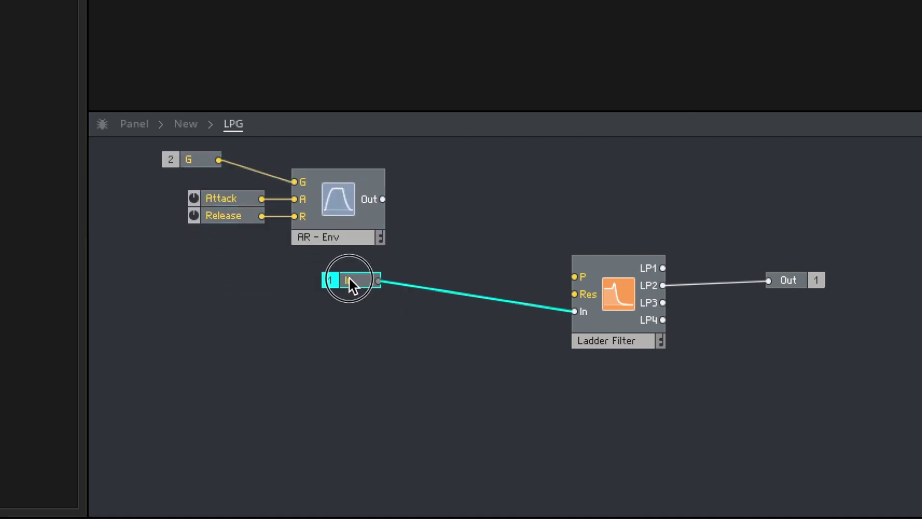
{"action": "left_click_drag", "start_coordinate": [349, 276], "coordinate": [348, 308]}
{"action": "left_click", "coordinate": [181, 190]}
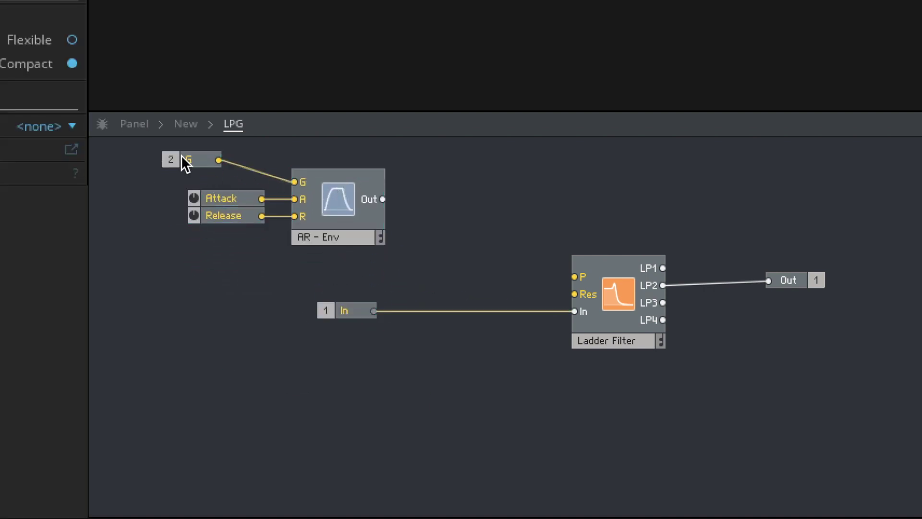
{"action": "left_click_drag", "start_coordinate": [181, 158], "coordinate": [198, 178]}
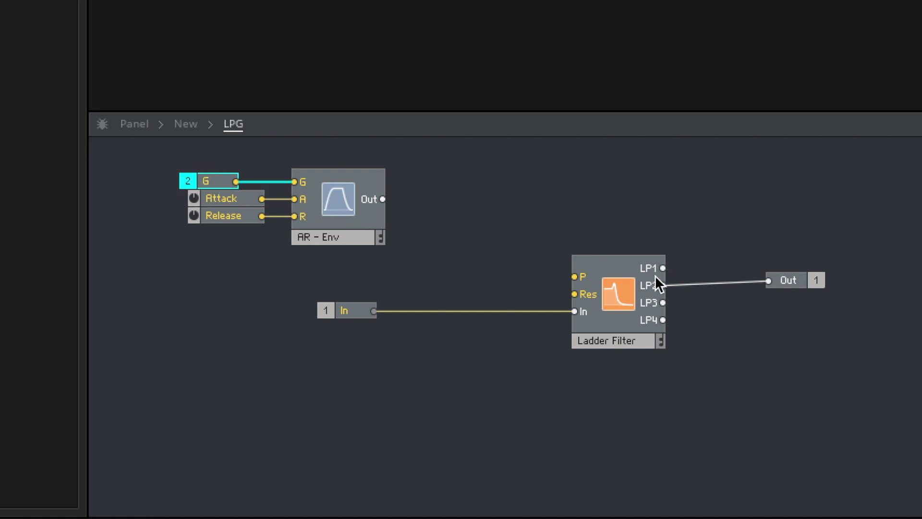
{"action": "left_click_drag", "start_coordinate": [788, 283], "coordinate": [726, 288]}
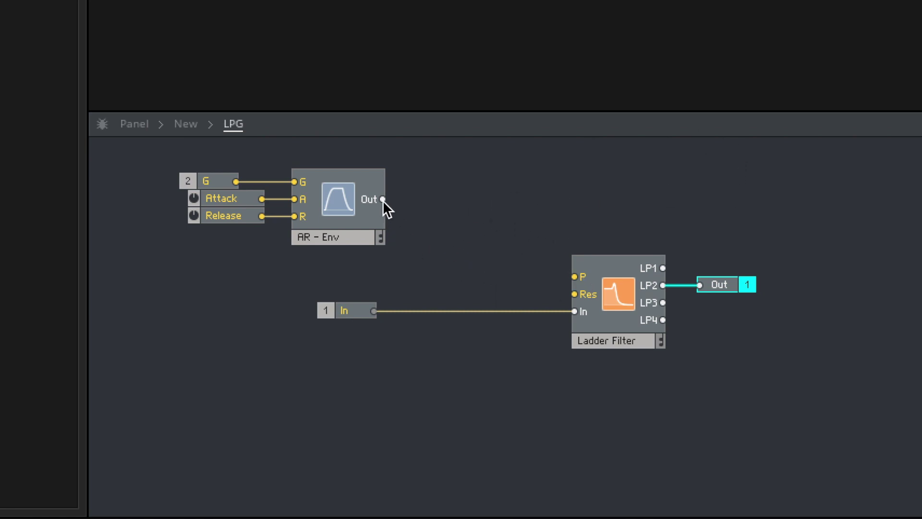
{"action": "right_click", "coordinate": [584, 294]}
Give the filter's Res input a knob and feed the AR-Env output into a new Multiply module.
{"action": "left_click", "coordinate": [634, 303]}
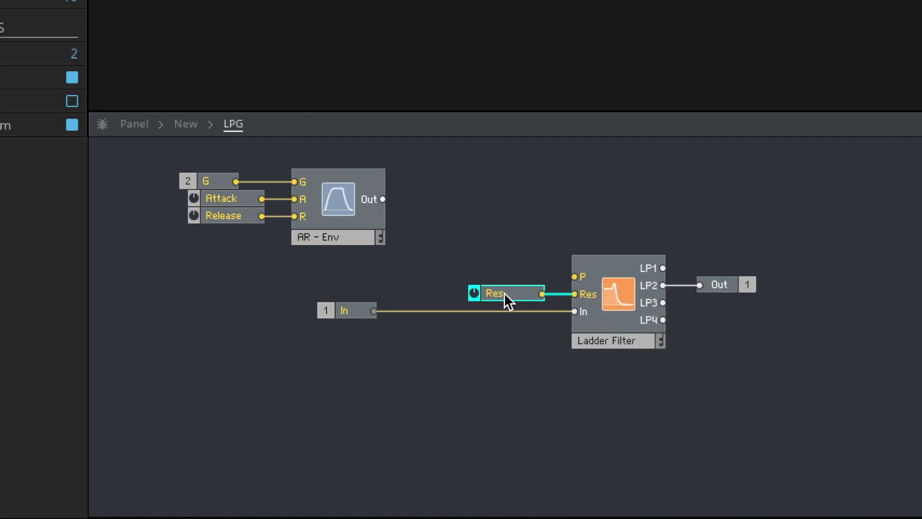
{"action": "left_click", "coordinate": [469, 184]}
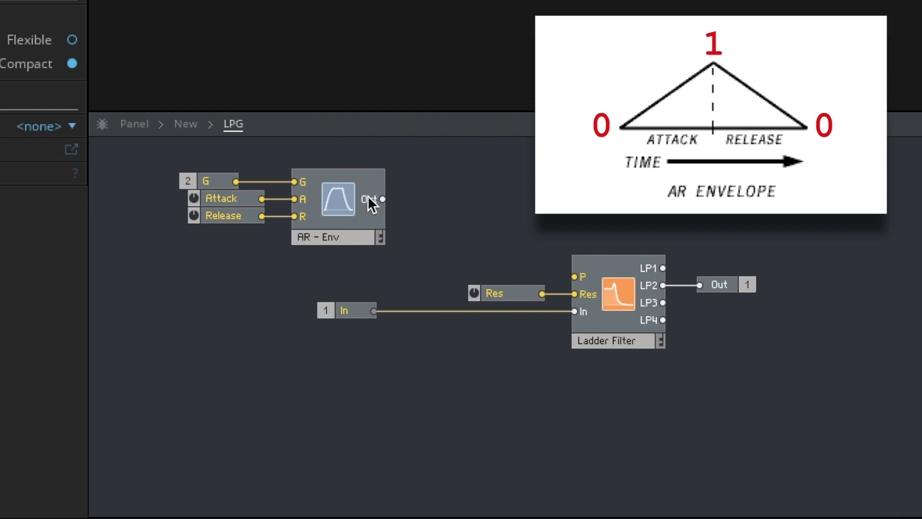
{"action": "double_click", "coordinate": [410, 209]}
{"action": "type", "text": "mult"}
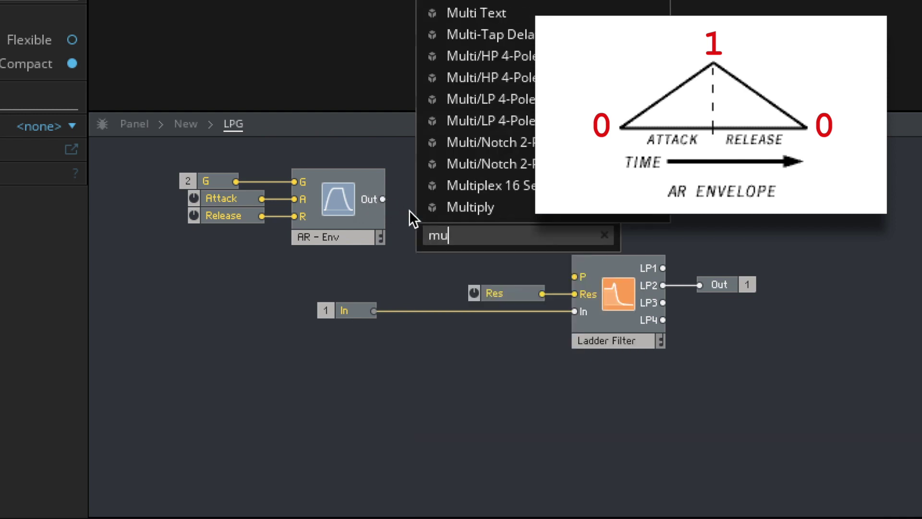
{"action": "left_click", "coordinate": [437, 211]}
{"action": "mouse_move", "coordinate": [439, 261]}
{"action": "left_mouse_down"}
{"action": "mouse_move", "coordinate": [439, 232]}
{"action": "mouse_move", "coordinate": [484, 233]}
{"action": "left_mouse_up"}
{"action": "left_click_drag", "start_coordinate": [383, 199], "coordinate": [469, 204]}
{"action": "left_click_drag", "start_coordinate": [488, 234], "coordinate": [527, 235]}
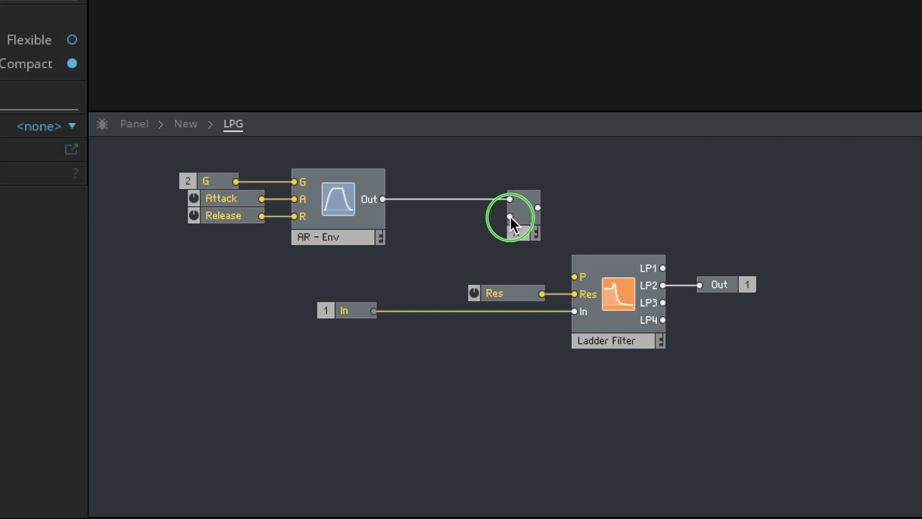
Add a knob on the multiplier's second input, rename it Depth, and shift the envelope group left.
{"action": "right_click", "coordinate": [511, 216]}
{"action": "left_click", "coordinate": [520, 222]}
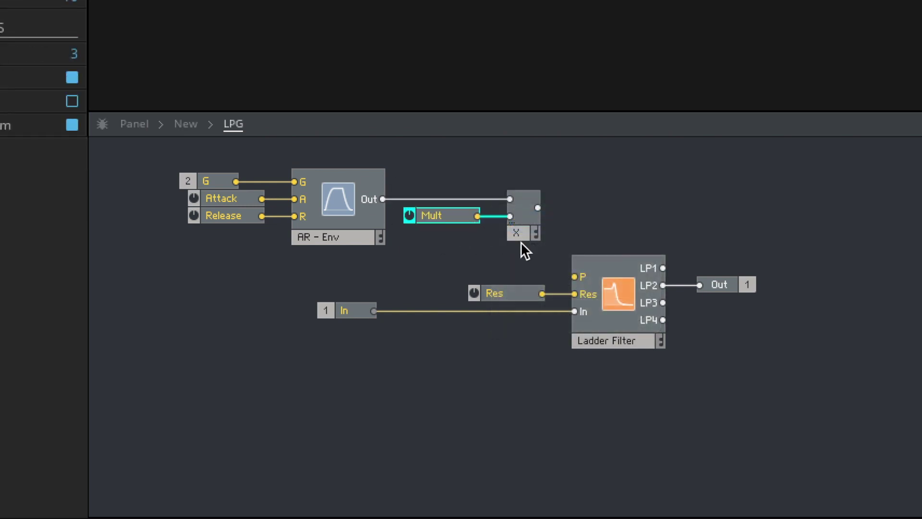
{"action": "left_click_drag", "start_coordinate": [531, 257], "coordinate": [510, 235]}
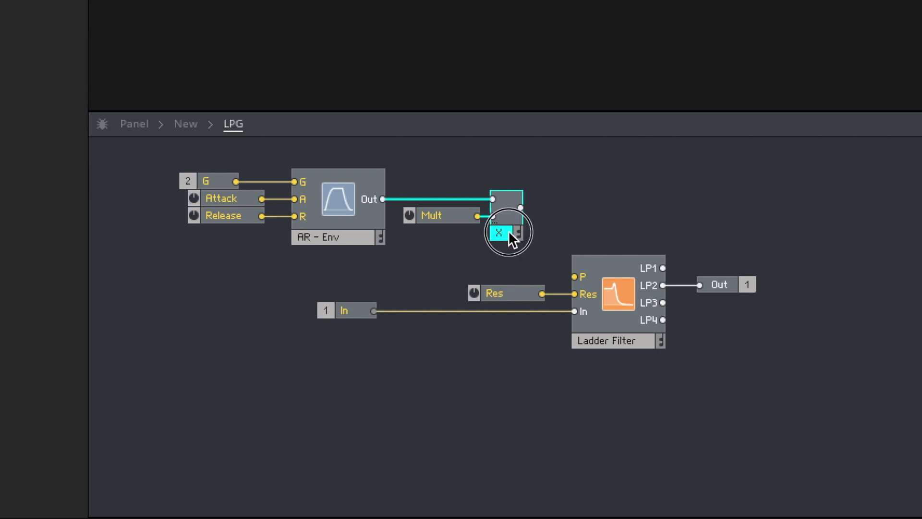
{"action": "double_click", "coordinate": [454, 218]}
{"action": "type", "text": "D"}
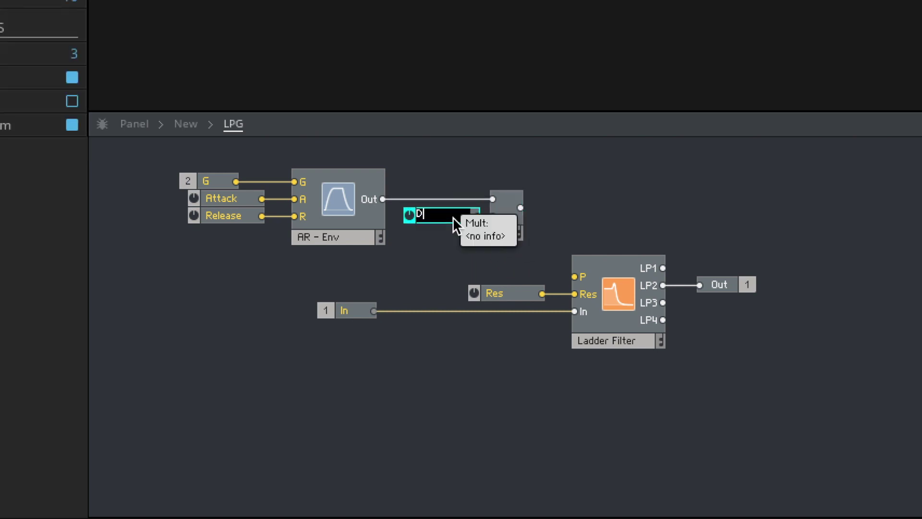
{"action": "type", "text": "epth"}
{"action": "key", "text": "Return"}
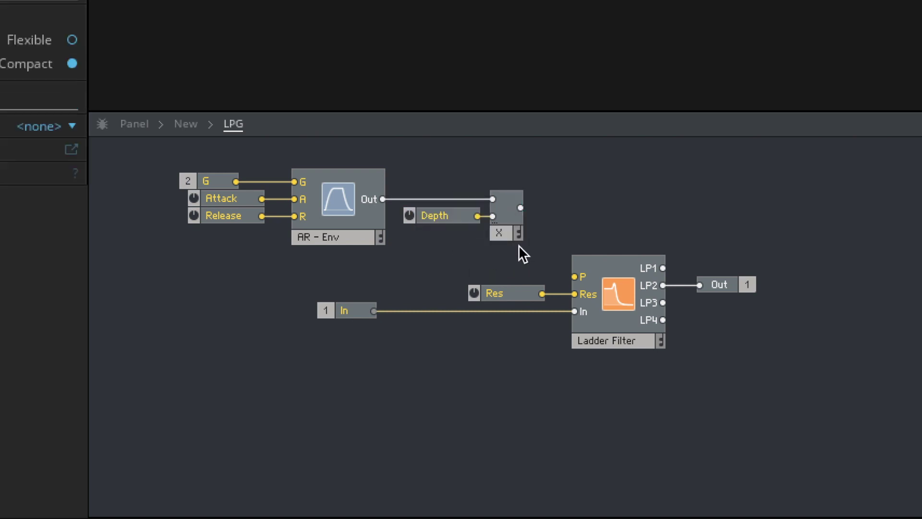
{"action": "left_click_drag", "start_coordinate": [519, 245], "coordinate": [216, 177]}
{"action": "left_click_drag", "start_coordinate": [304, 179], "coordinate": [230, 180]}
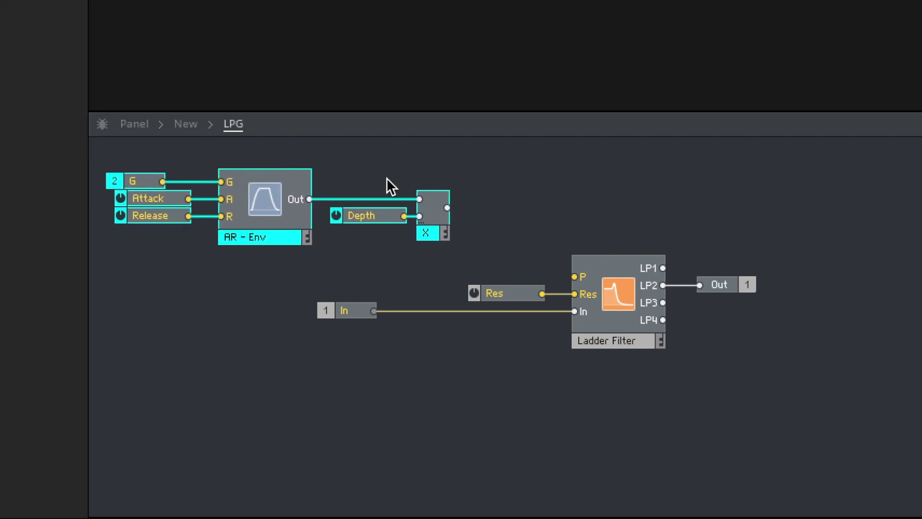
Insert an A/E converter via the 'a to e' search and wire the multiplier output into it.
{"action": "left_click", "coordinate": [529, 173]}
{"action": "double_click", "coordinate": [529, 173]}
{"action": "type", "text": "sub"}
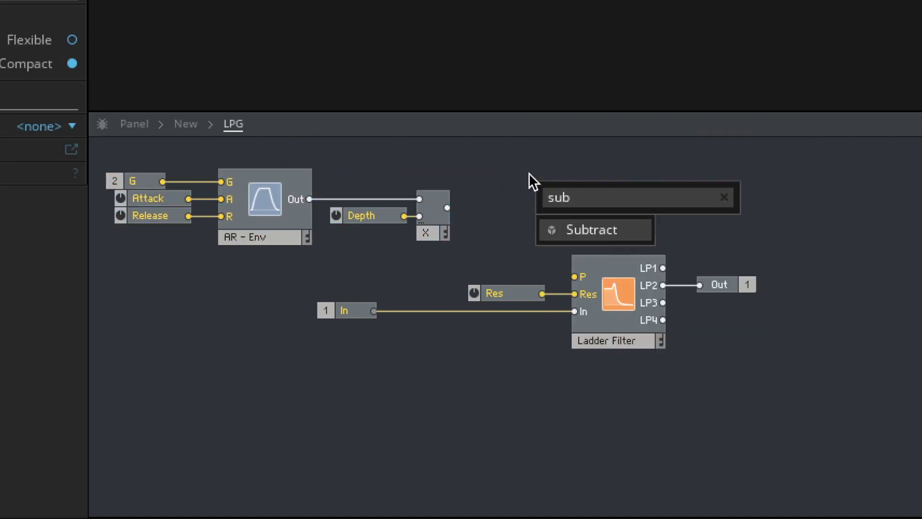
{"action": "key", "text": "Escape"}
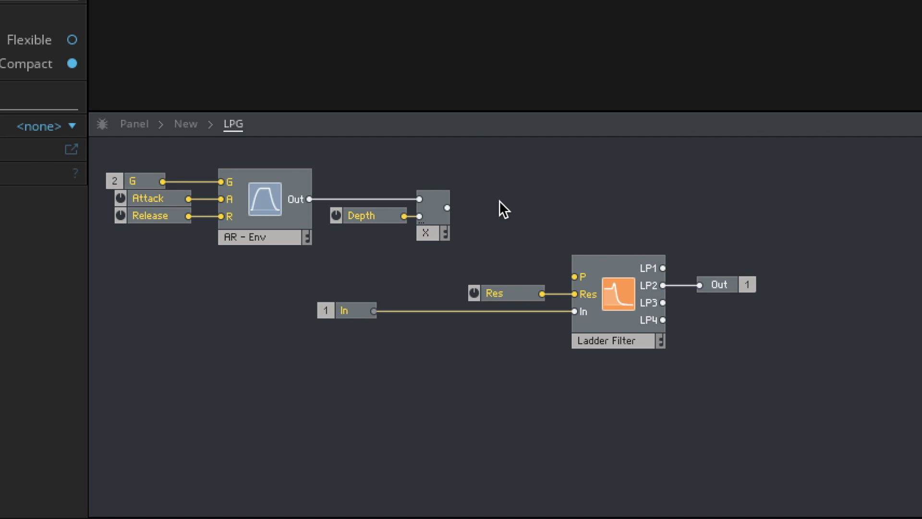
{"action": "double_click", "coordinate": [500, 200]}
{"action": "type", "text": "a to e"}
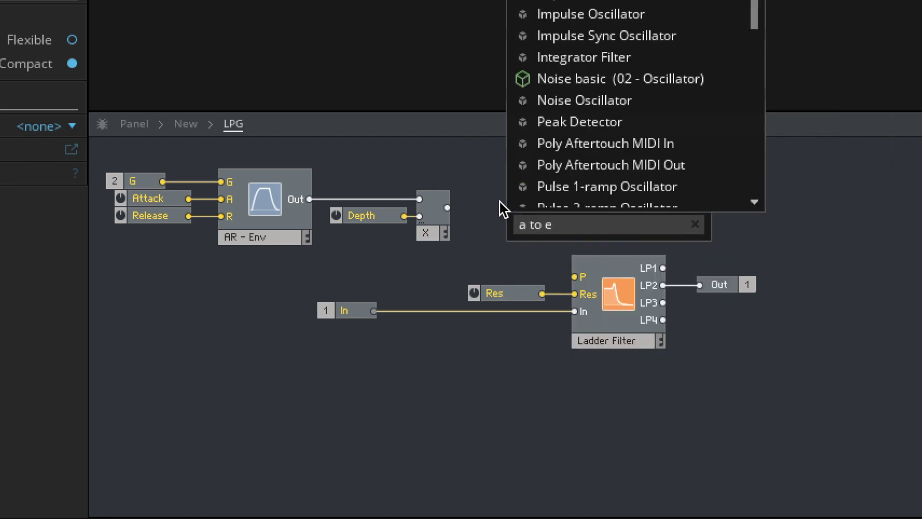
{"action": "key", "text": "Return"}
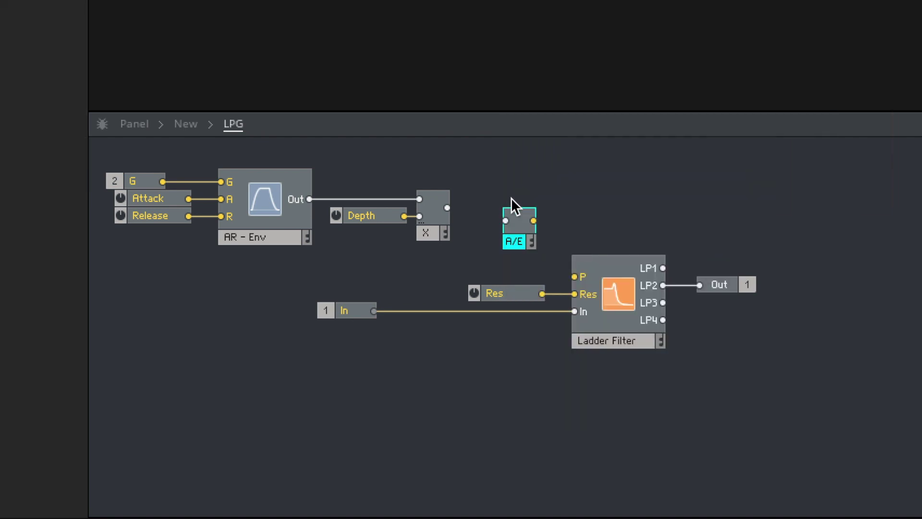
{"action": "left_click_drag", "start_coordinate": [513, 220], "coordinate": [579, 275]}
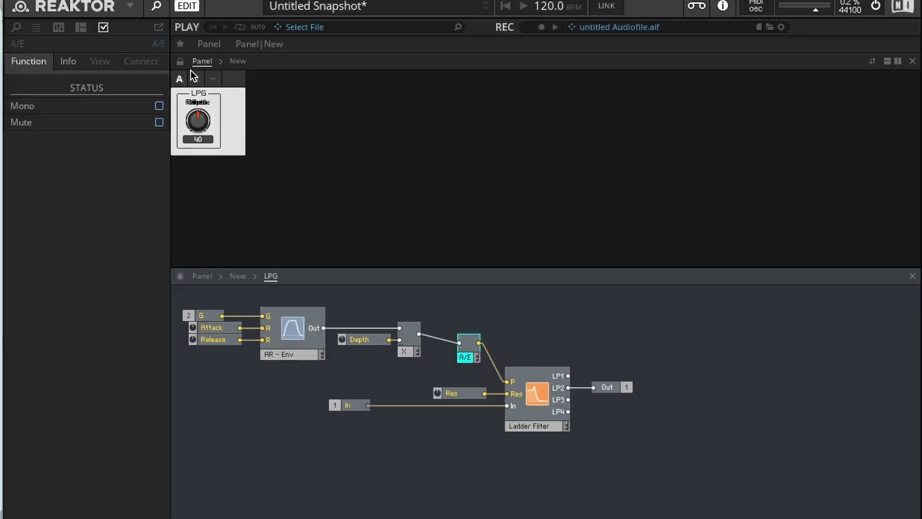
Unlock the LPG panel, spread out the Attack, Release, Res and Depth knobs, then return to the ensemble level.
{"action": "left_click", "coordinate": [180, 61]}
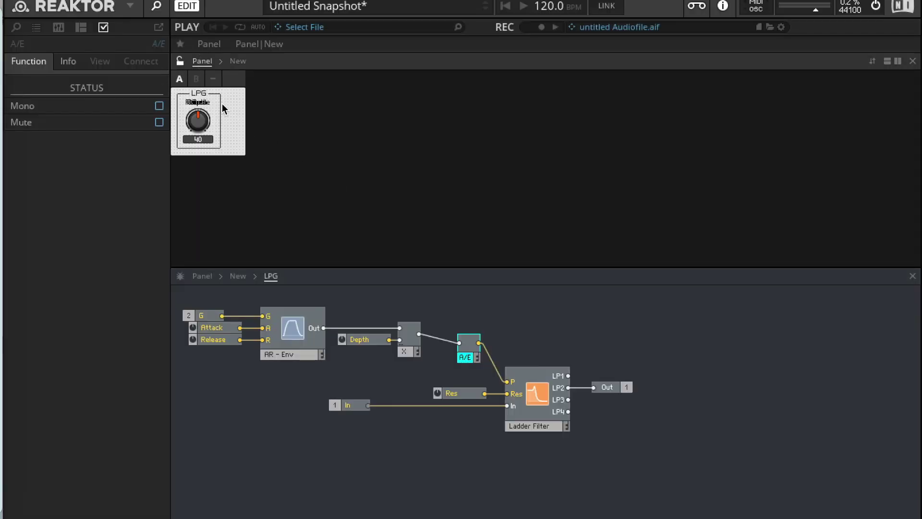
{"action": "left_click", "coordinate": [198, 120]}
{"action": "left_click_drag", "start_coordinate": [198, 120], "coordinate": [266, 123]}
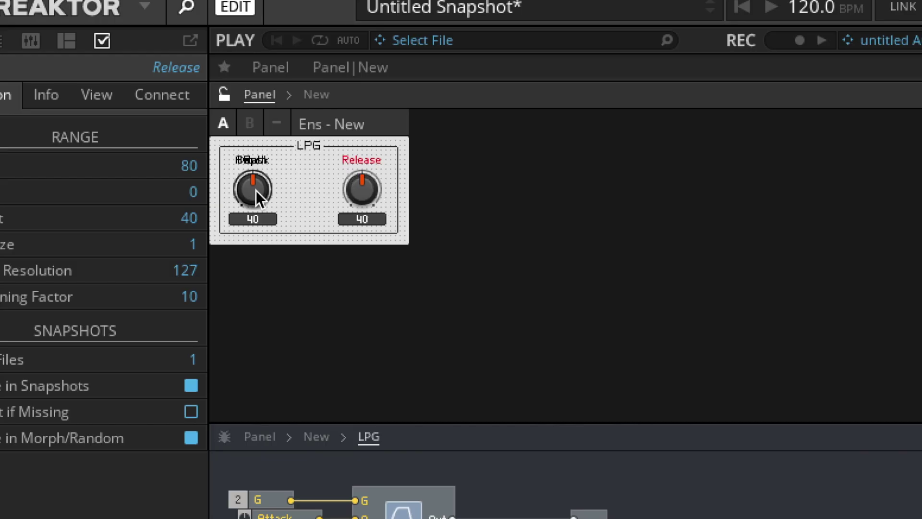
{"action": "left_click_drag", "start_coordinate": [256, 191], "coordinate": [327, 272]}
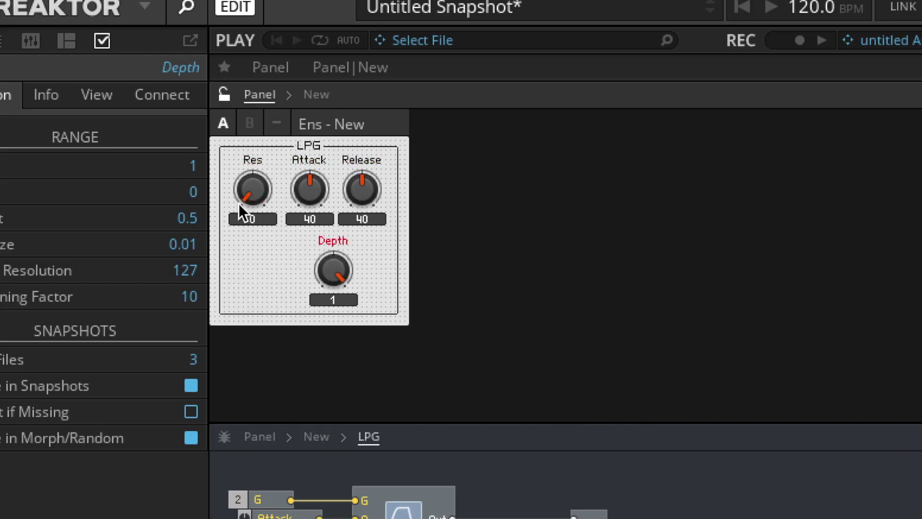
{"action": "left_click_drag", "start_coordinate": [241, 205], "coordinate": [437, 191]}
{"action": "left_click", "coordinate": [572, 339]}
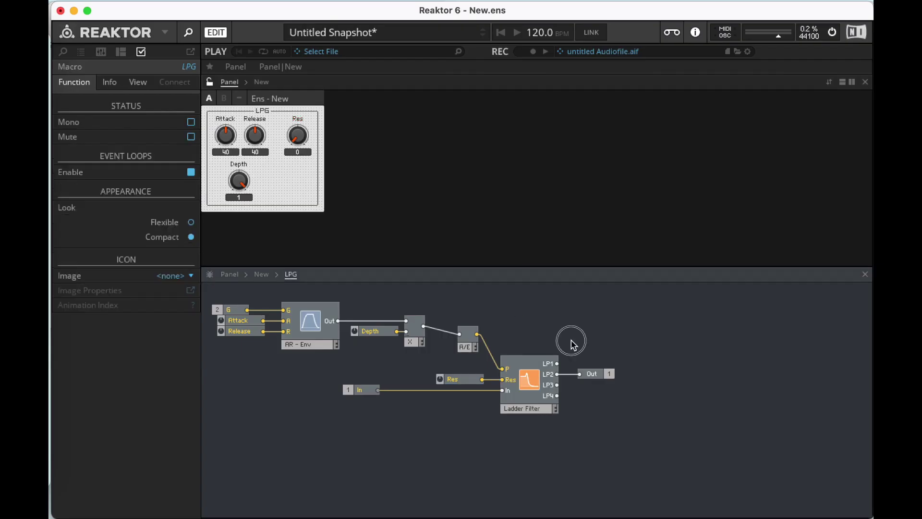
{"action": "double_click", "coordinate": [538, 318]}
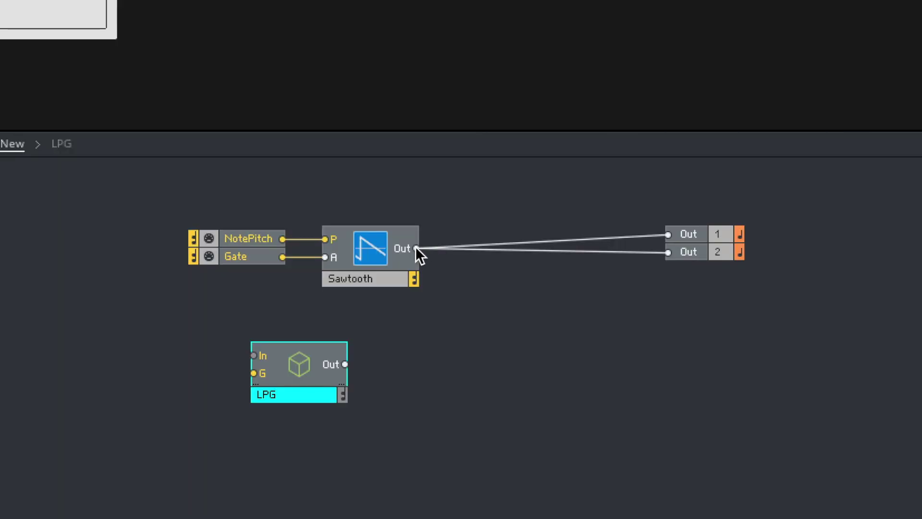
Route Sawtooth into the LPG input and LPG's output to Out 1 and Out 2.
{"action": "left_click_drag", "start_coordinate": [416, 247], "coordinate": [253, 355]}
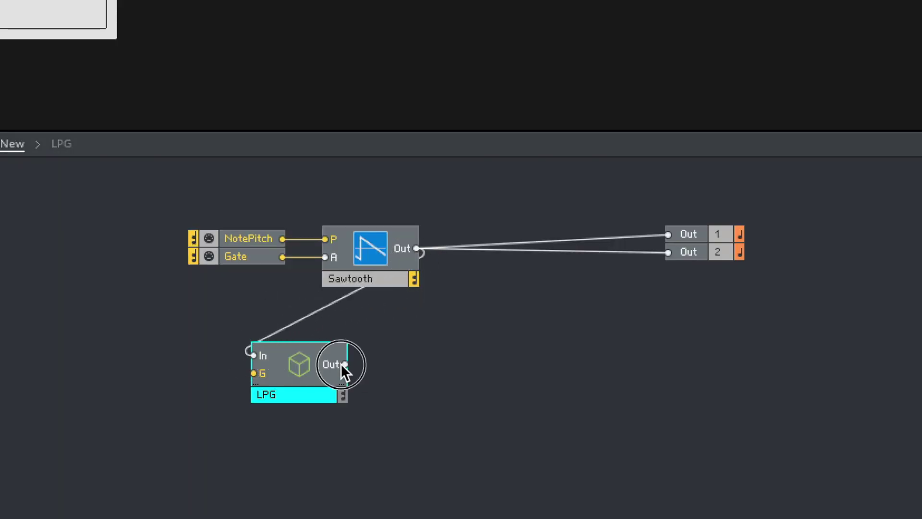
{"action": "left_click_drag", "start_coordinate": [344, 363], "coordinate": [668, 234]}
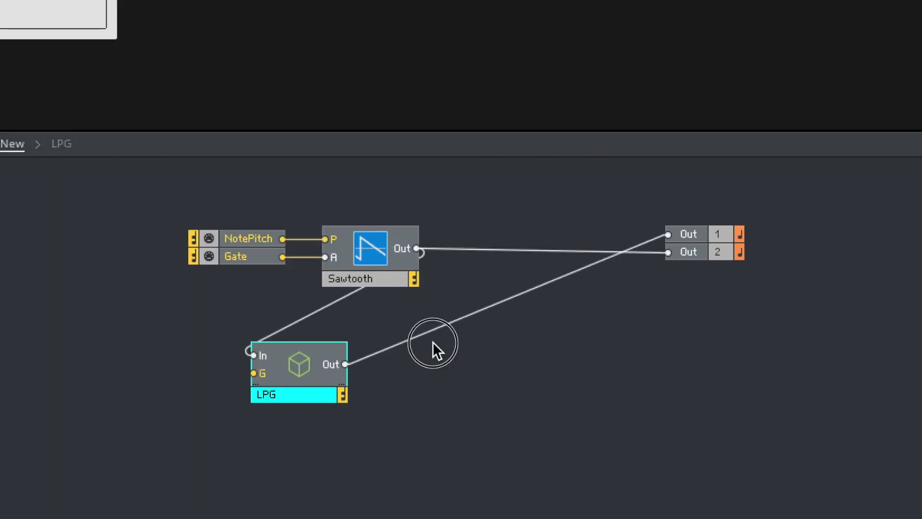
{"action": "left_click_drag", "start_coordinate": [433, 342], "coordinate": [693, 253]}
{"action": "left_click_drag", "start_coordinate": [307, 379], "coordinate": [516, 266]}
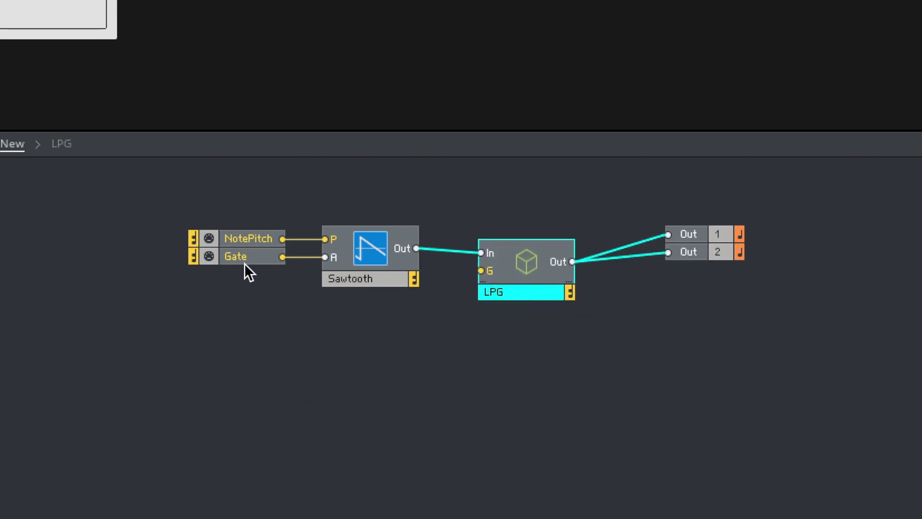
Replace the Gate-to-Sawtooth A wire with a Gate connection to LPG's G input.
{"action": "left_click_drag", "start_coordinate": [244, 263], "coordinate": [258, 383]}
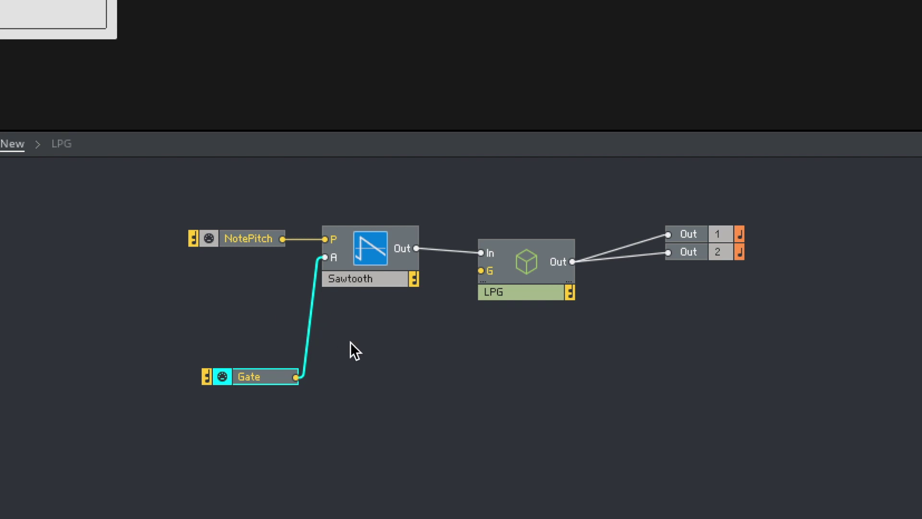
{"action": "left_click", "coordinate": [352, 343]}
{"action": "left_click", "coordinate": [306, 330]}
{"action": "key", "text": "Delete"}
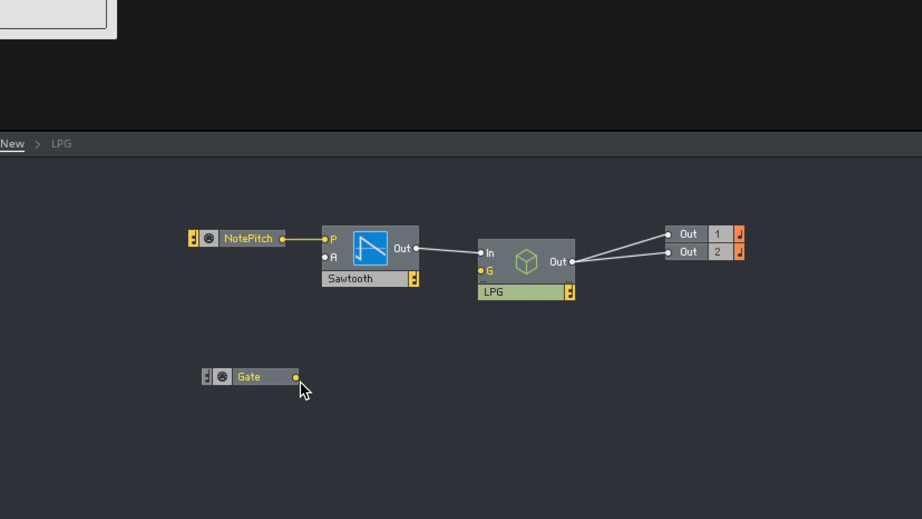
{"action": "left_click_drag", "start_coordinate": [295, 377], "coordinate": [481, 270]}
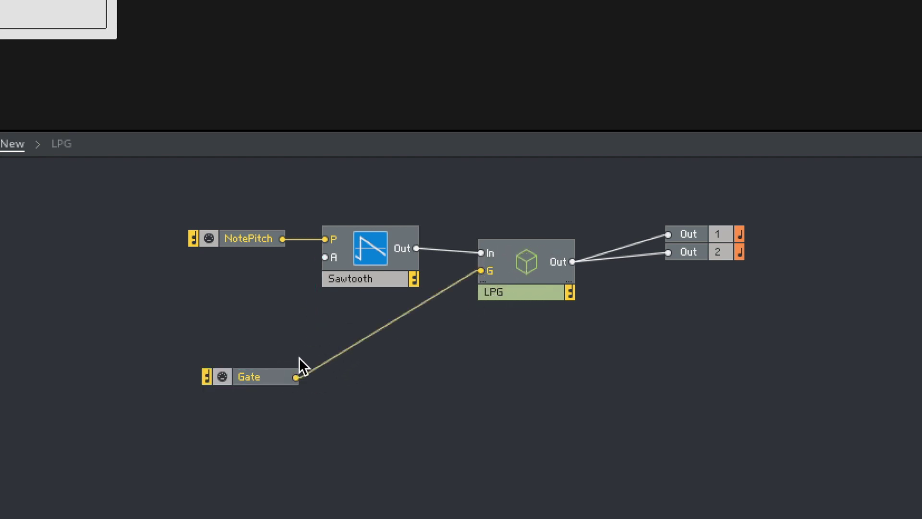
{"action": "left_click_drag", "start_coordinate": [263, 377], "coordinate": [364, 372]}
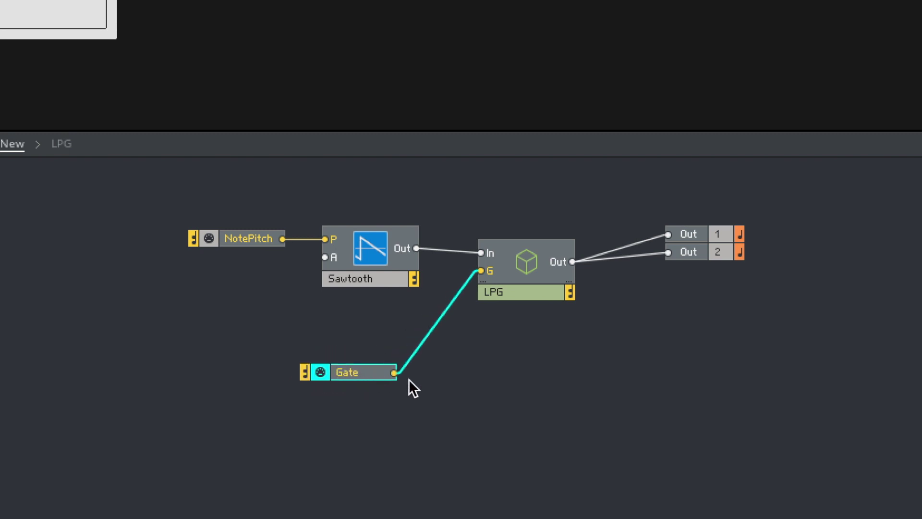
{"action": "left_click", "coordinate": [486, 382]}
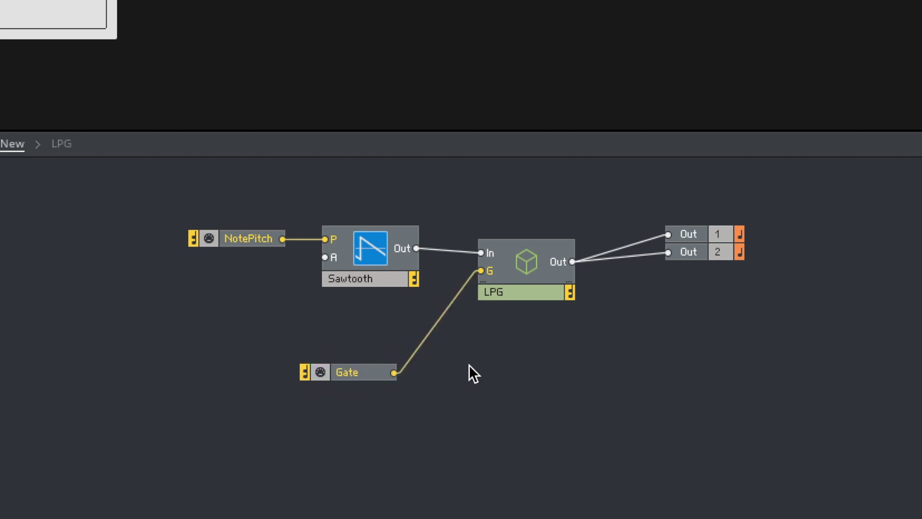
{"action": "right_click", "coordinate": [331, 256]}
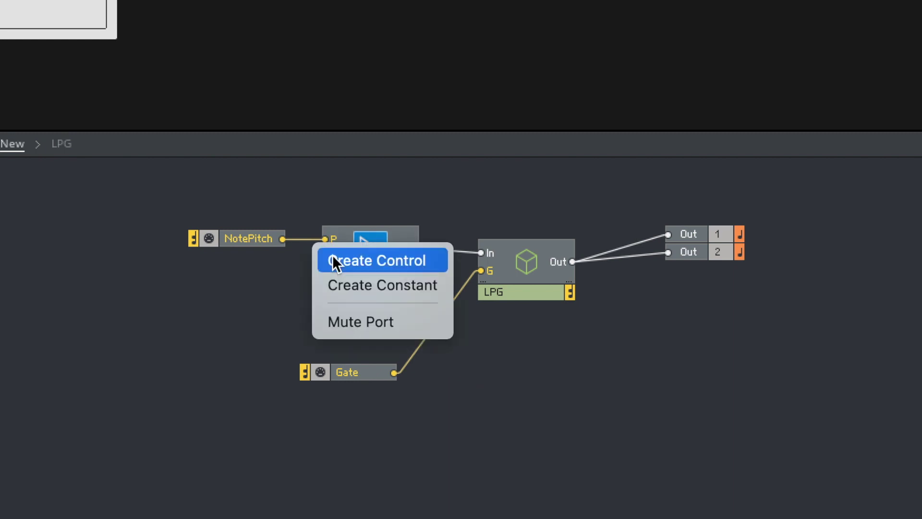
Feed Sawtooth's A input a constant 1 and turn the Depth knob down to 0.
{"action": "left_click", "coordinate": [365, 287]}
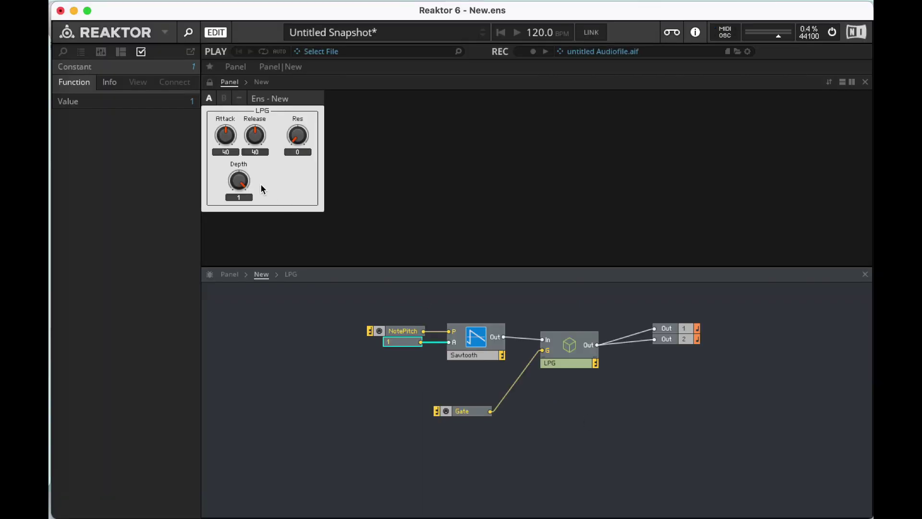
{"action": "left_click_drag", "start_coordinate": [239, 181], "coordinate": [239, 197]}
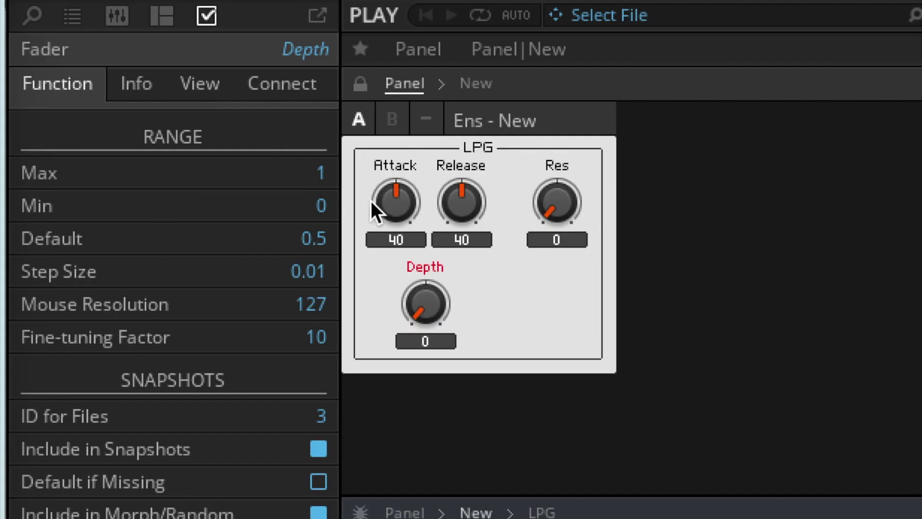
Set the Depth control's maximum to 127 and turn Depth up to 127.
{"action": "left_click", "coordinate": [328, 177]}
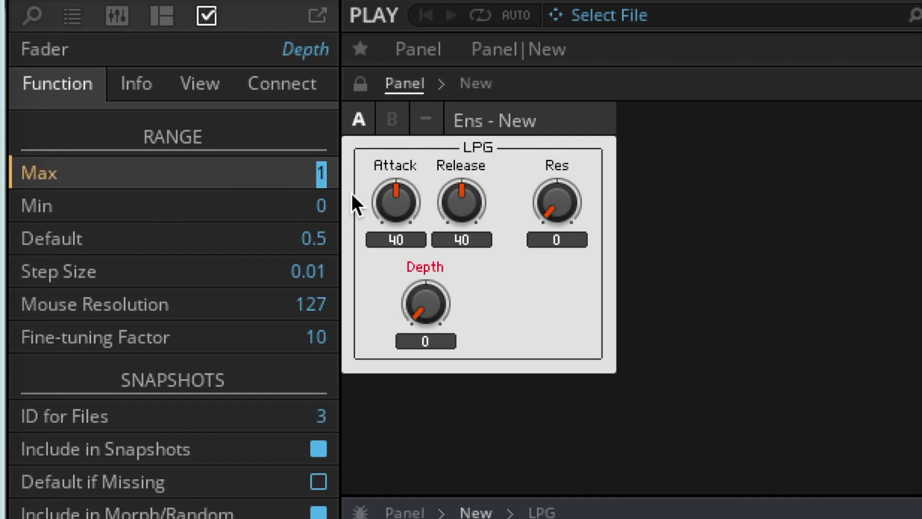
{"action": "type", "text": "127"}
{"action": "left_click", "coordinate": [684, 518]}
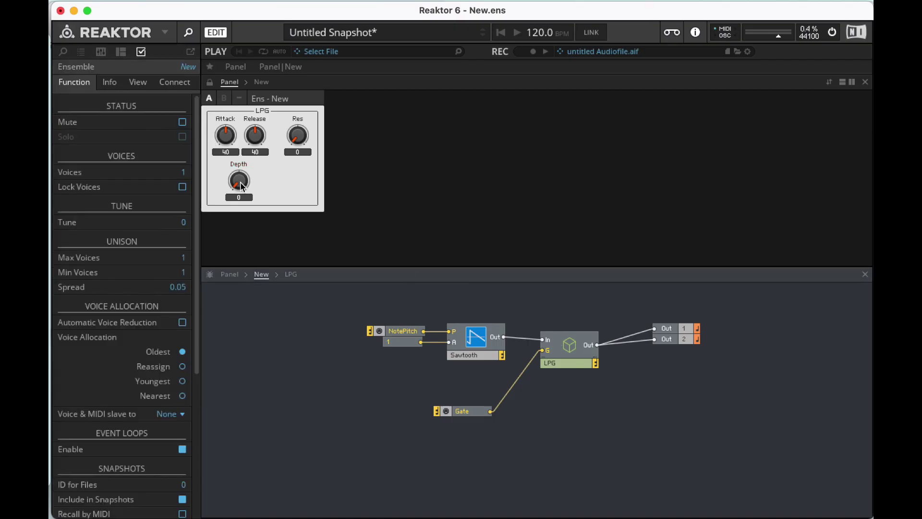
{"action": "left_click_drag", "start_coordinate": [240, 185], "coordinate": [245, 104]}
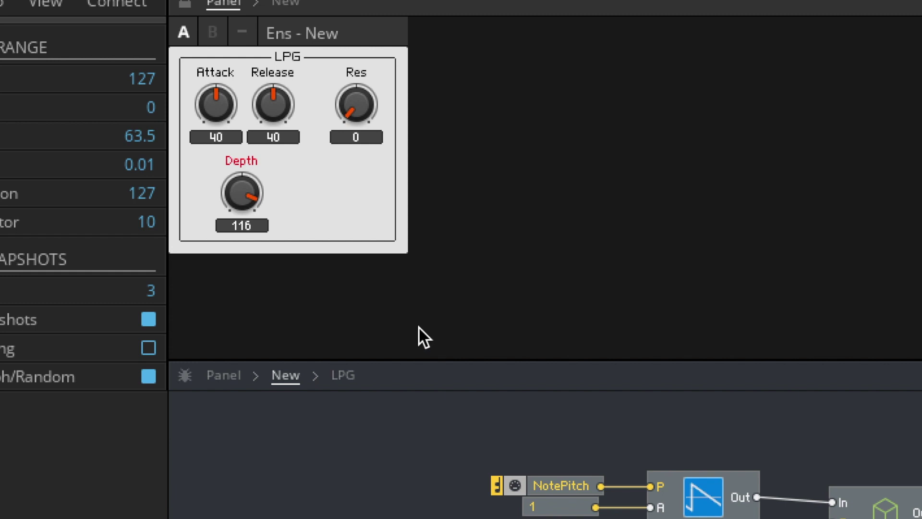
{"action": "left_click_drag", "start_coordinate": [224, 188], "coordinate": [227, 131]}
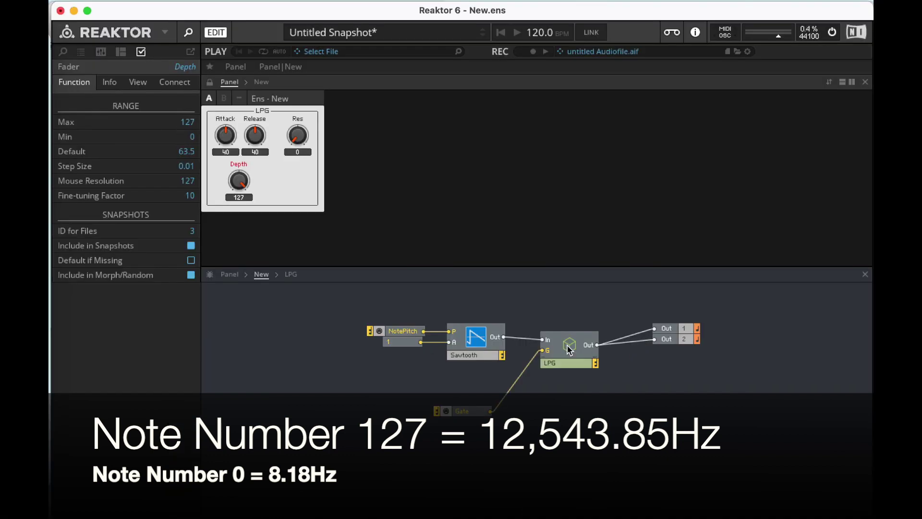
Open the LPG macro and shift the filter module group to the right.
{"action": "double_click", "coordinate": [568, 345]}
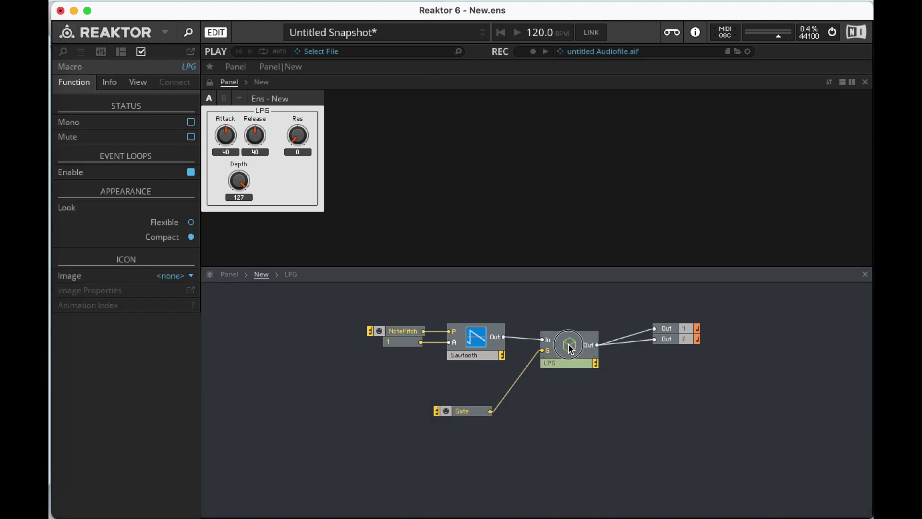
{"action": "left_click_drag", "start_coordinate": [638, 429], "coordinate": [341, 291]}
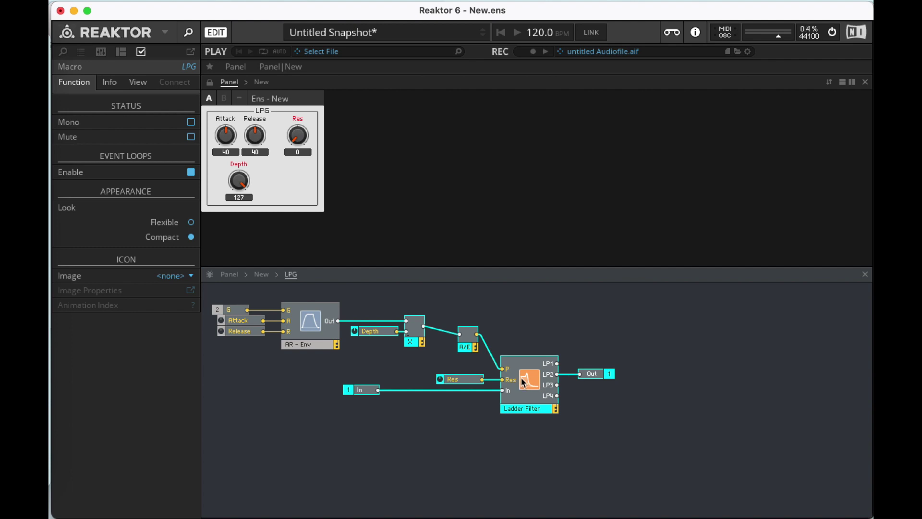
{"action": "left_click_drag", "start_coordinate": [527, 376], "coordinate": [586, 375]}
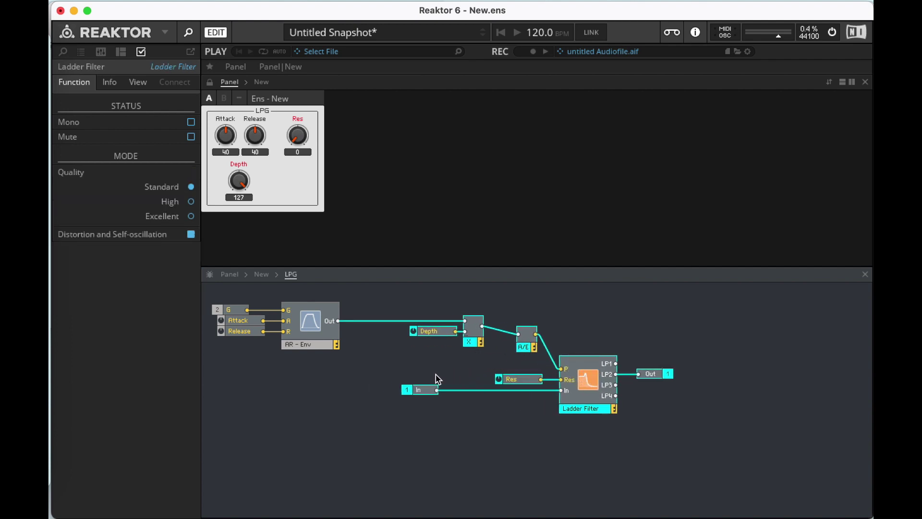
Move Depth and the multiply module left, then select the multiply-to-A/E wire.
{"action": "left_click_drag", "start_coordinate": [452, 374], "coordinate": [406, 306]}
{"action": "left_click_drag", "start_coordinate": [470, 348], "coordinate": [404, 341]}
{"action": "left_click", "coordinate": [444, 348]}
{"action": "left_click", "coordinate": [387, 326]}
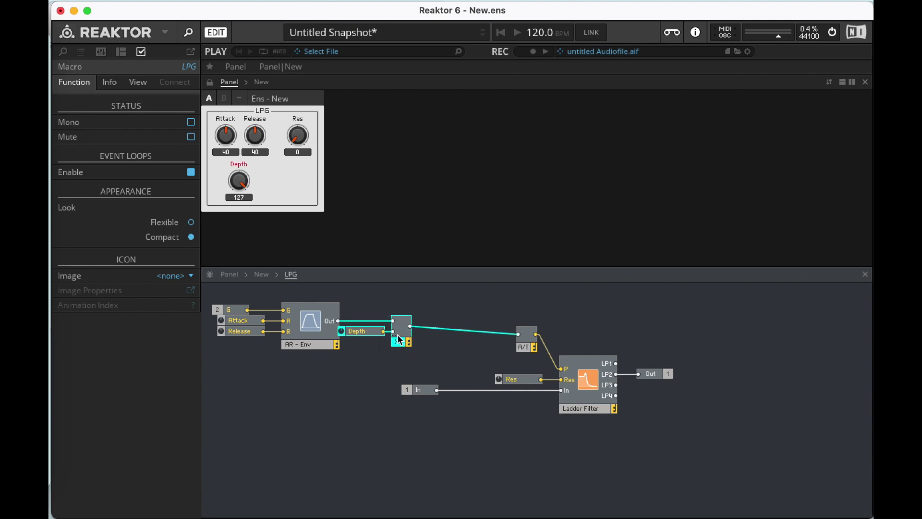
{"action": "left_click_drag", "start_coordinate": [398, 342], "coordinate": [347, 307]}
{"action": "left_click", "coordinate": [463, 349]}
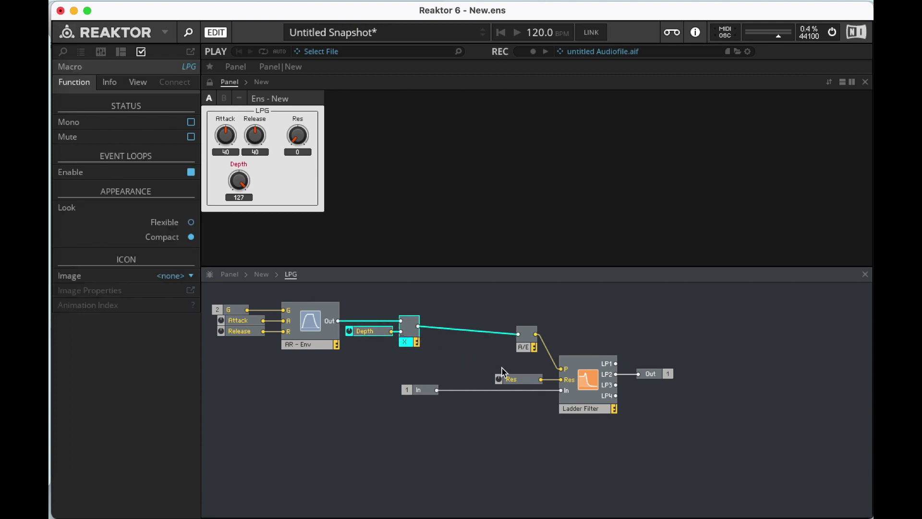
{"action": "left_click", "coordinate": [459, 336]}
Replace the multiply-to-A/E wire with a Subtract module fed by multiply.
{"action": "key", "text": "Delete"}
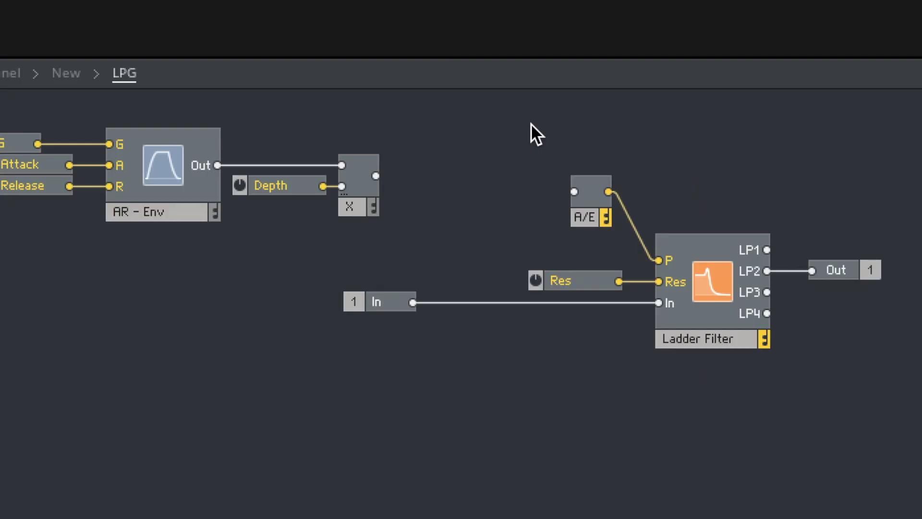
{"action": "double_click", "coordinate": [496, 300]}
{"action": "type", "text": "sub"}
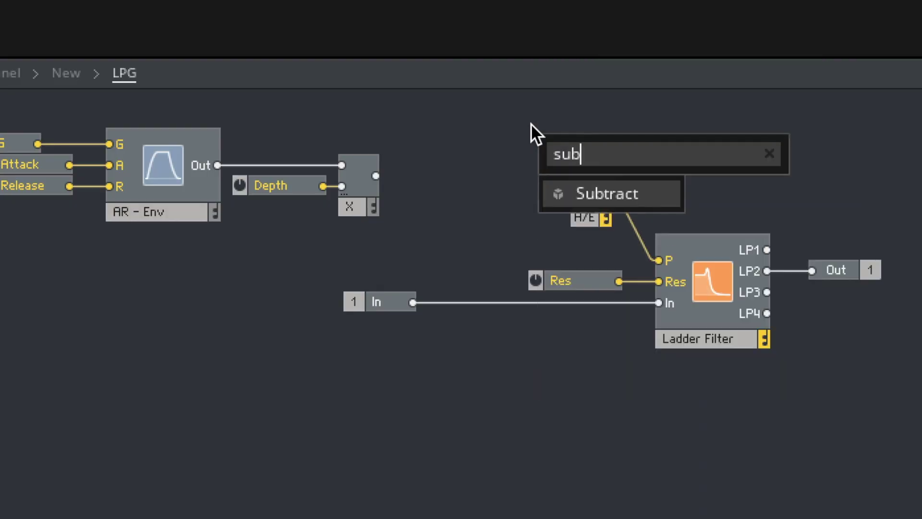
{"action": "left_click", "coordinate": [605, 189]}
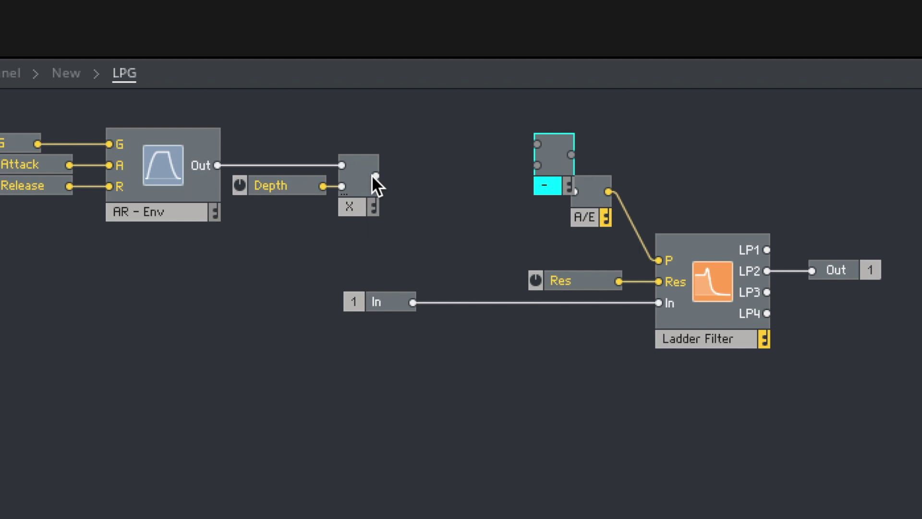
{"action": "left_click_drag", "start_coordinate": [375, 176], "coordinate": [538, 144]}
{"action": "left_click_drag", "start_coordinate": [547, 178], "coordinate": [472, 210]}
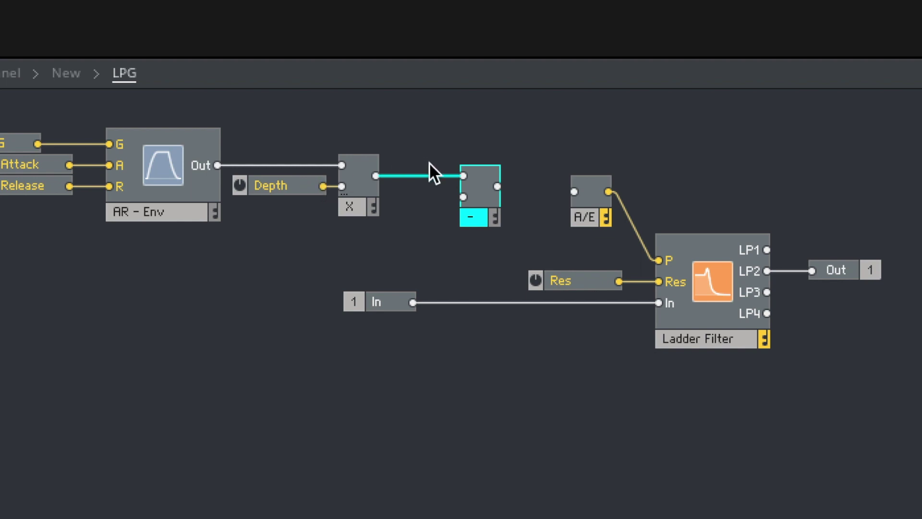
Feed Subtract's lower input a constant of 20, route its output to A/E, and lower Depth.
{"action": "right_click", "coordinate": [463, 197]}
{"action": "left_click", "coordinate": [481, 233]}
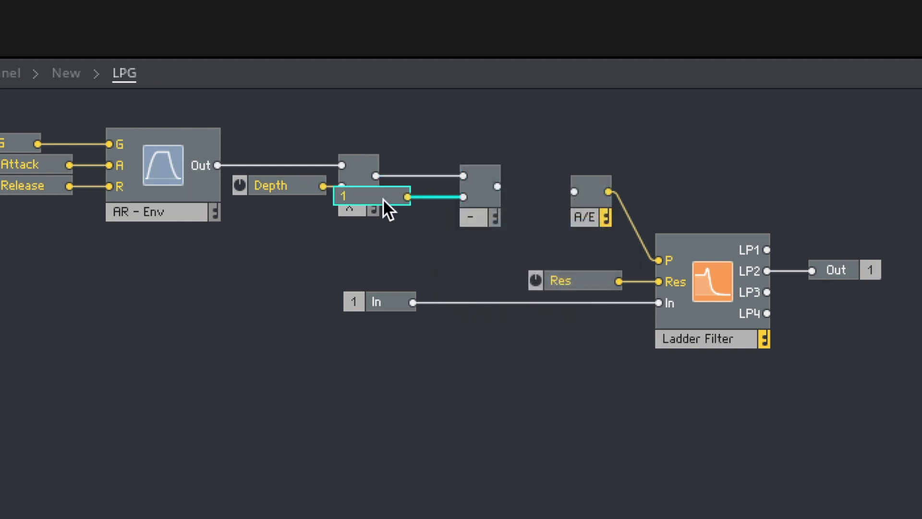
{"action": "left_click_drag", "start_coordinate": [382, 198], "coordinate": [411, 195]}
{"action": "left_click_drag", "start_coordinate": [420, 150], "coordinate": [500, 217]}
{"action": "double_click", "coordinate": [428, 196]}
{"action": "type", "text": "20"}
{"action": "left_click", "coordinate": [458, 135]}
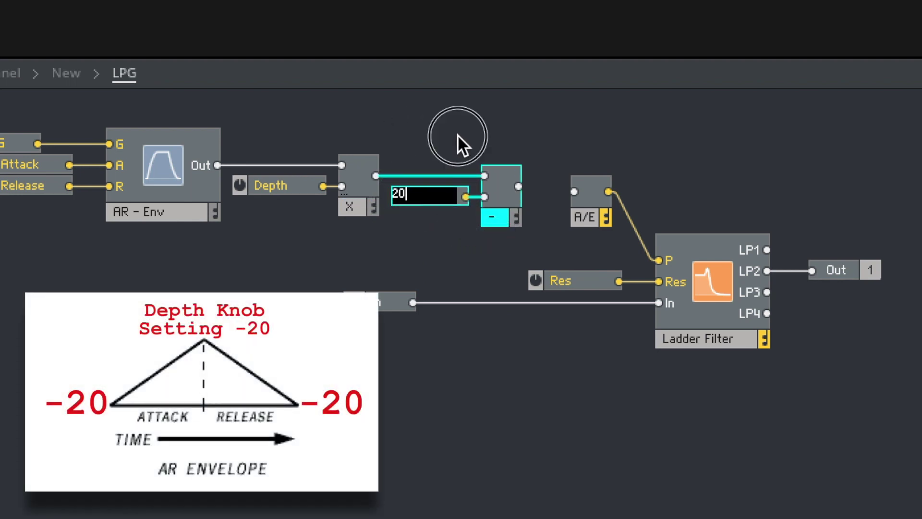
{"action": "left_click_drag", "start_coordinate": [519, 186], "coordinate": [574, 191]}
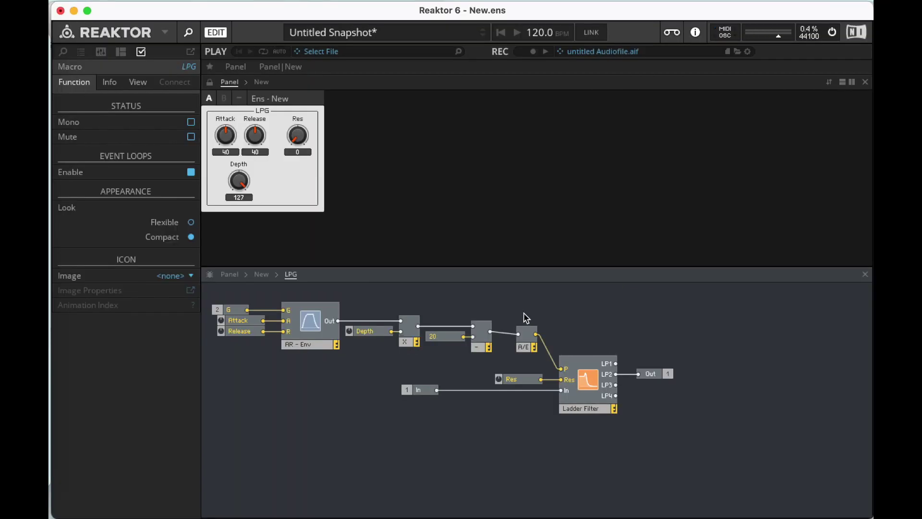
{"action": "left_click_drag", "start_coordinate": [238, 185], "coordinate": [257, 156]}
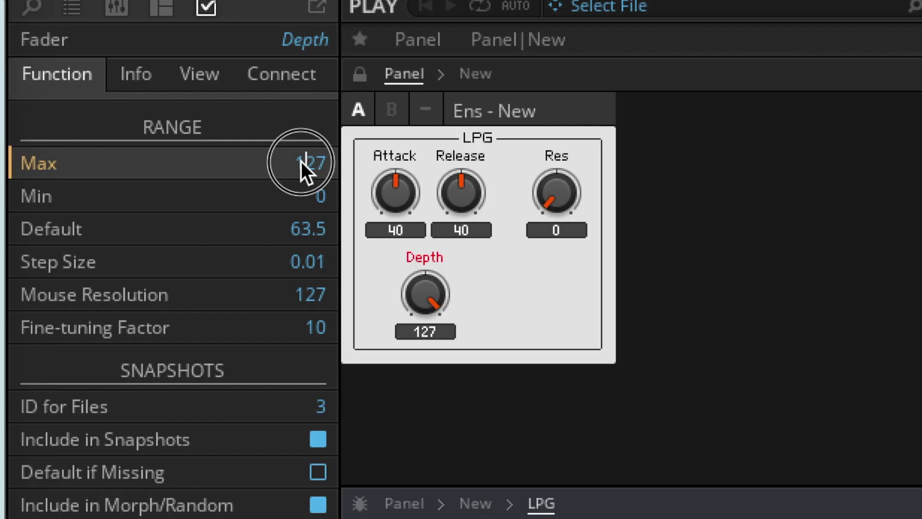
Enter 200 as the Depth knob's maximum value.
{"action": "double_click", "coordinate": [301, 162]}
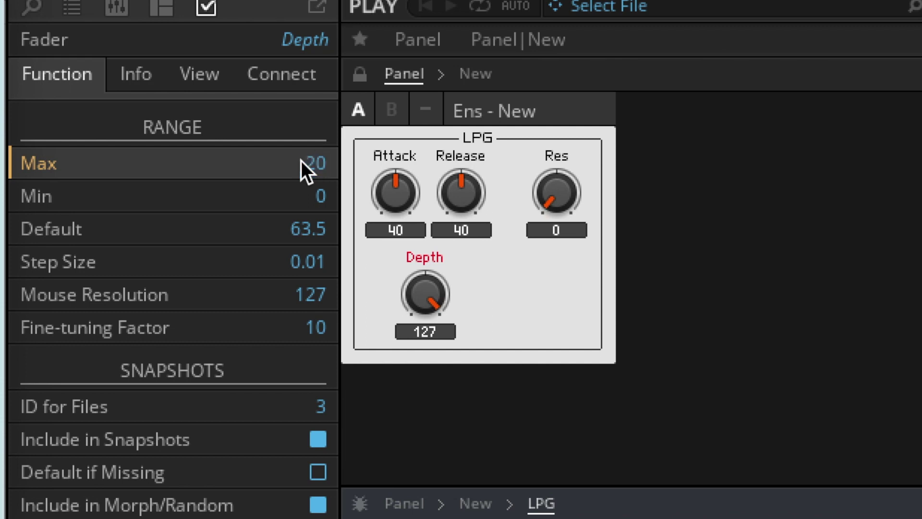
{"action": "type", "text": "200"}
{"action": "key", "text": "Return"}
Test Depth, returning it near maximum, and set Attack to 7 and Release to 60.
{"action": "left_click_drag", "start_coordinate": [440, 288], "coordinate": [438, 404]}
{"action": "left_click_drag", "start_coordinate": [445, 304], "coordinate": [442, 194]}
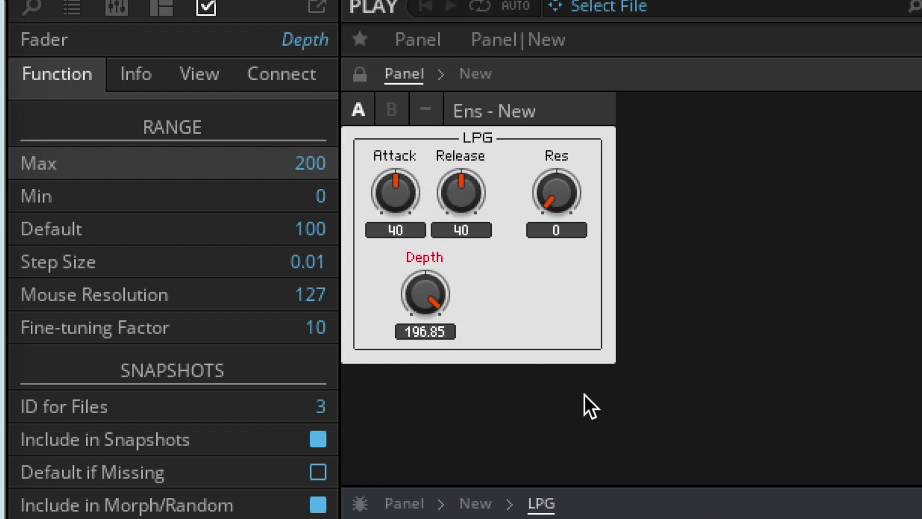
{"action": "left_click_drag", "start_coordinate": [393, 189], "coordinate": [392, 252]}
{"action": "left_click_drag", "start_coordinate": [454, 205], "coordinate": [473, 139]}
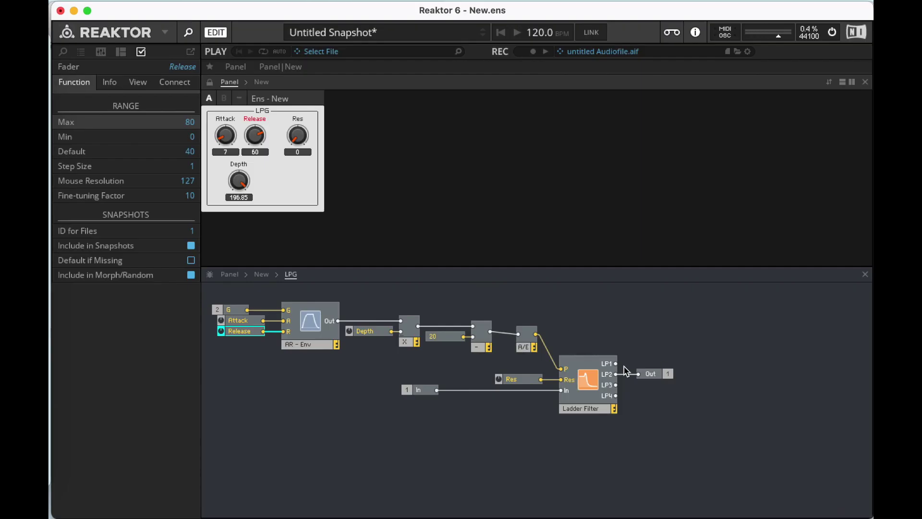
Feed Out from the Ladder Filter's LP1 output, lining Out up level with LP1.
{"action": "left_click_drag", "start_coordinate": [615, 363], "coordinate": [653, 365]}
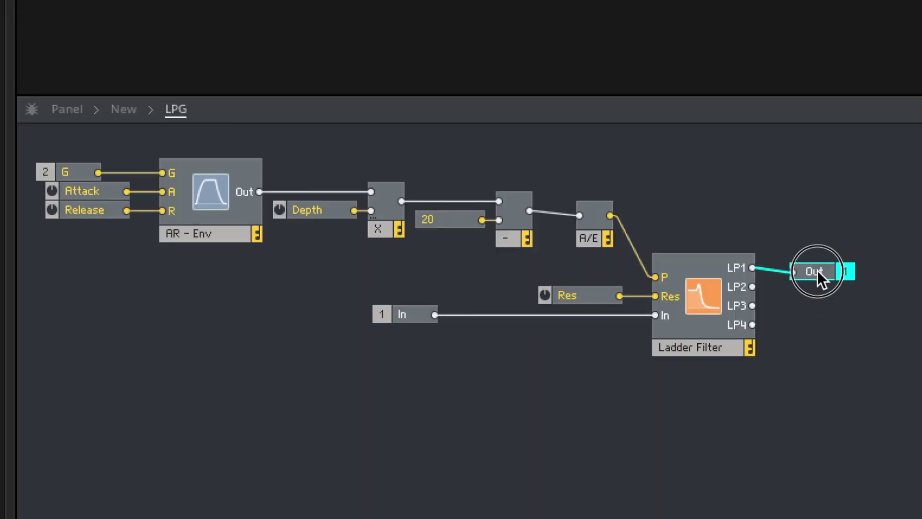
{"action": "left_click_drag", "start_coordinate": [817, 270], "coordinate": [818, 266]}
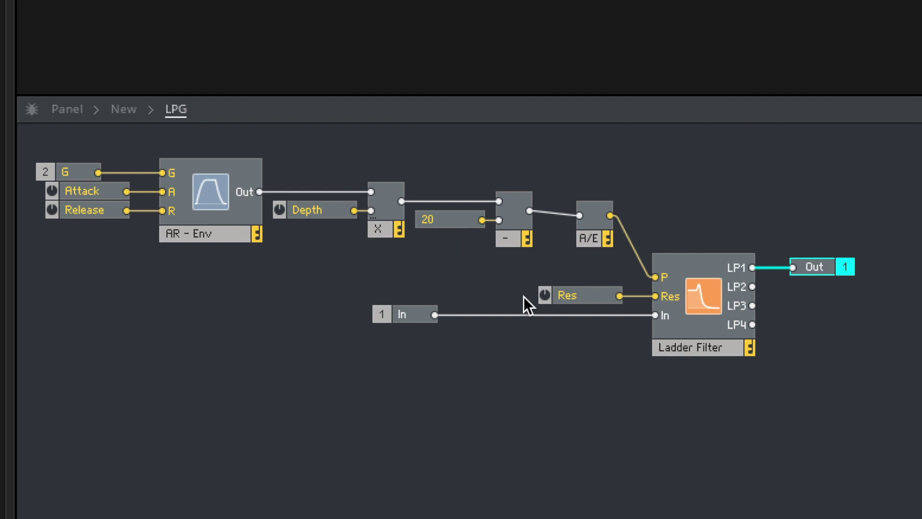
{"action": "double_click", "coordinate": [445, 221]}
Try subtracted constant values of 40, 60, 80 and 100 in turn.
{"action": "type", "text": "40"}
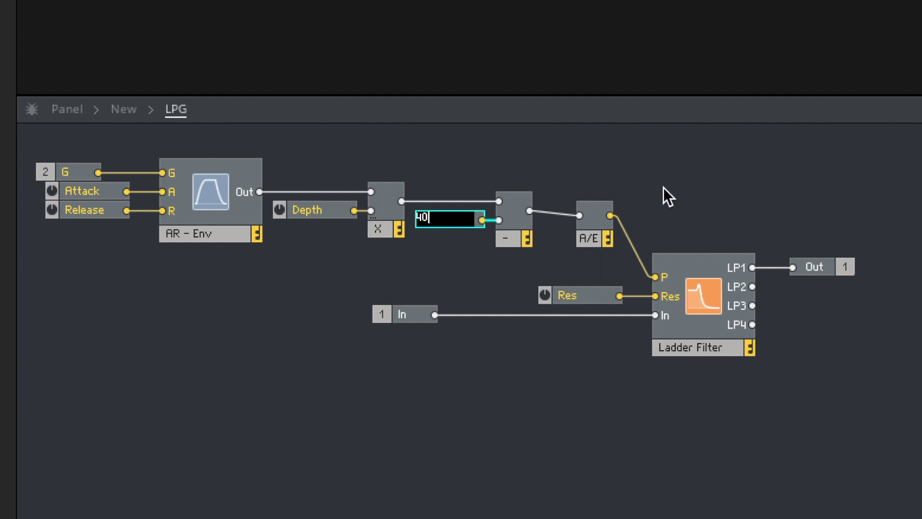
{"action": "key", "text": "Return"}
{"action": "double_click", "coordinate": [448, 220]}
{"action": "type", "text": "60"}
{"action": "key", "text": "Return"}
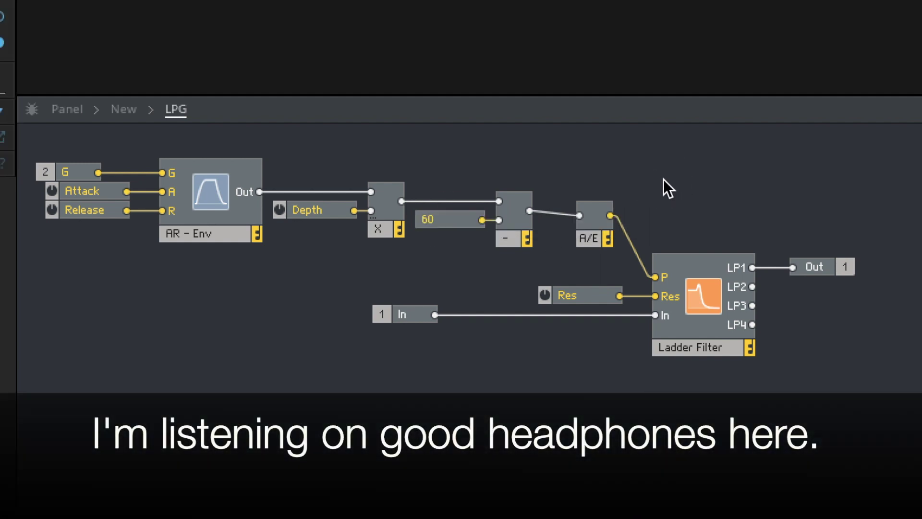
{"action": "double_click", "coordinate": [454, 219]}
{"action": "type", "text": "80"}
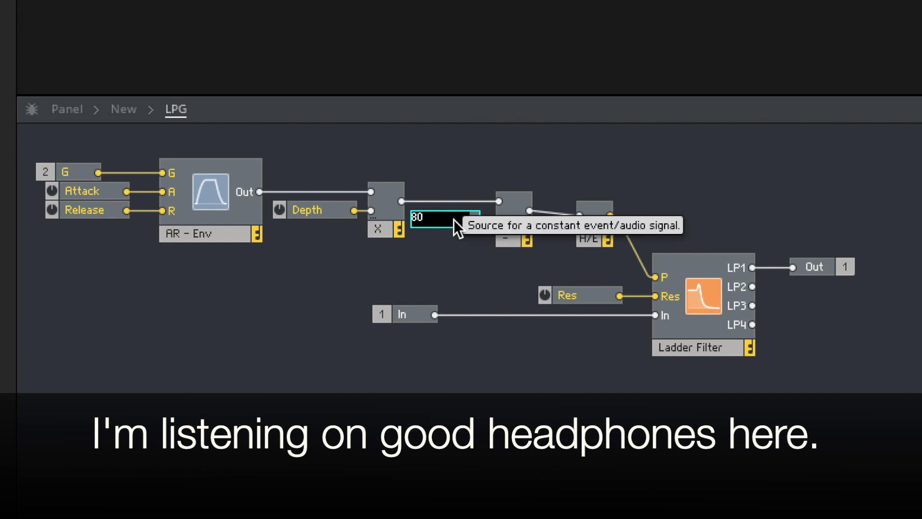
{"action": "left_click", "coordinate": [680, 154]}
{"action": "double_click", "coordinate": [438, 216]}
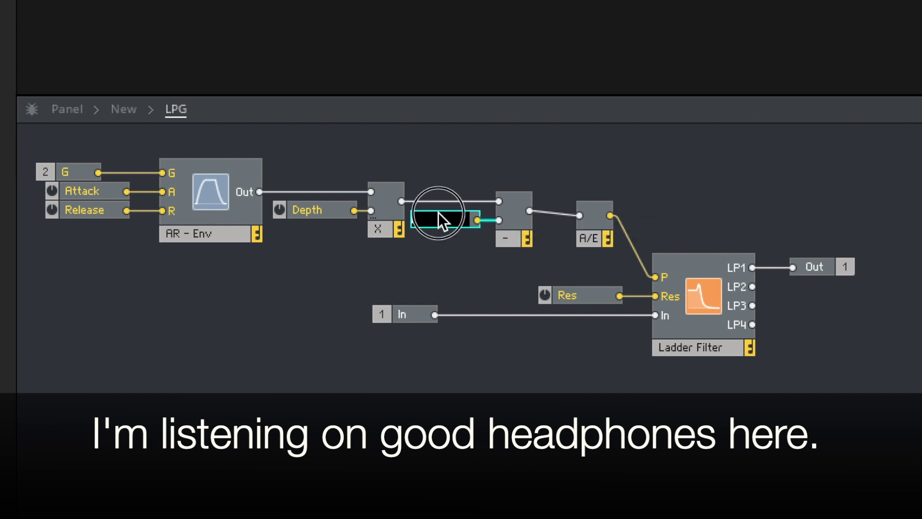
{"action": "type", "text": "100"}
{"action": "left_click", "coordinate": [817, 187]}
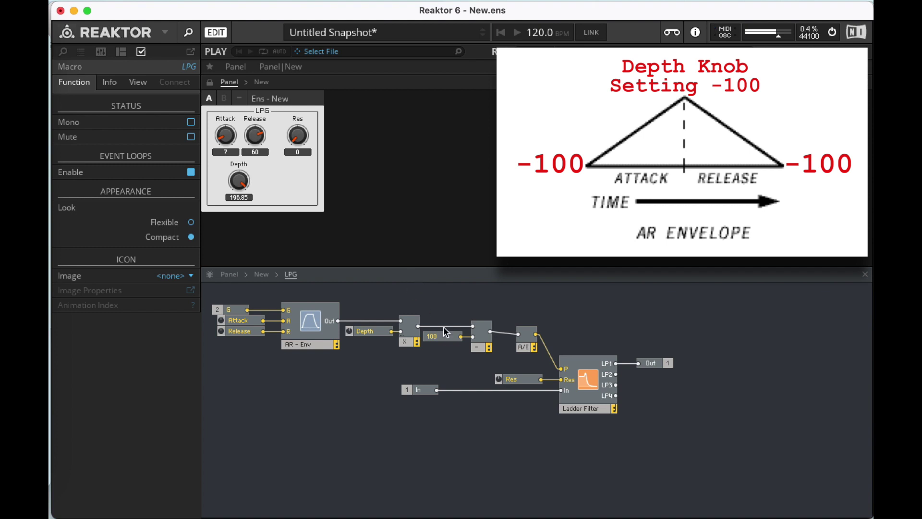
Restart audio processing, then set the offset constant to 120.
{"action": "left_click", "coordinate": [832, 32]}
{"action": "left_click", "coordinate": [832, 33]}
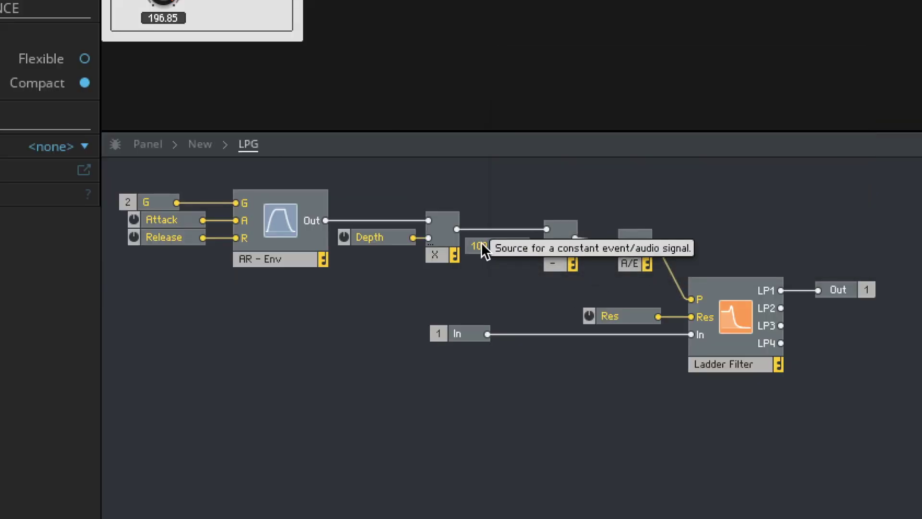
{"action": "double_click", "coordinate": [434, 334]}
{"action": "type", "text": "120"}
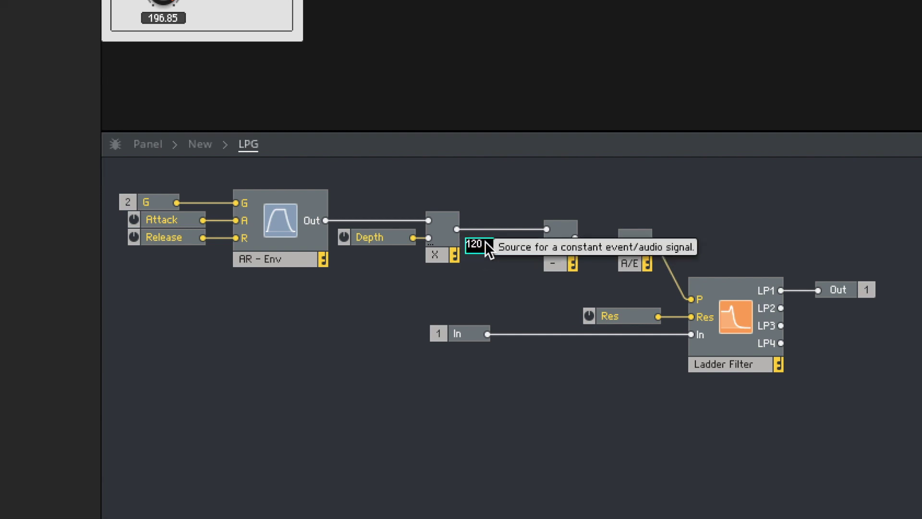
{"action": "left_click", "coordinate": [486, 161]}
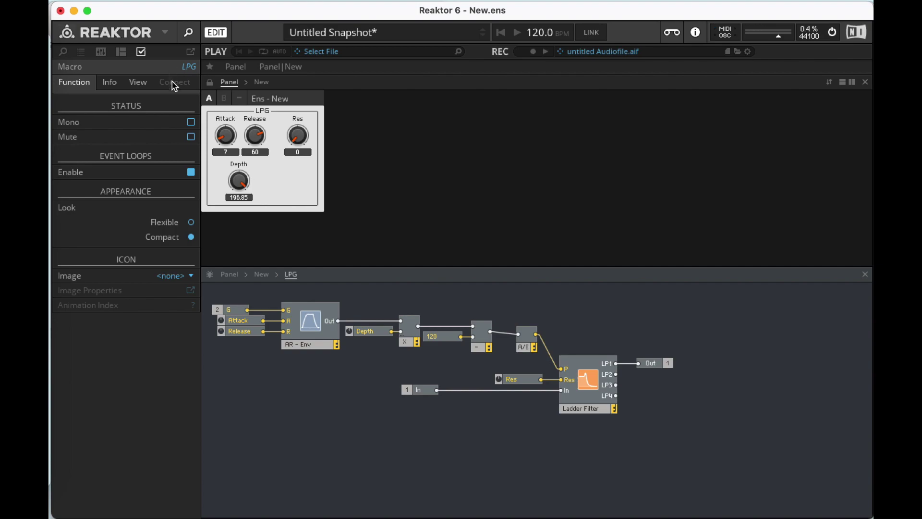
Set Depth's maximum to 280 and sweep the knob down to 0 and back to 280.
{"action": "left_click", "coordinate": [242, 171]}
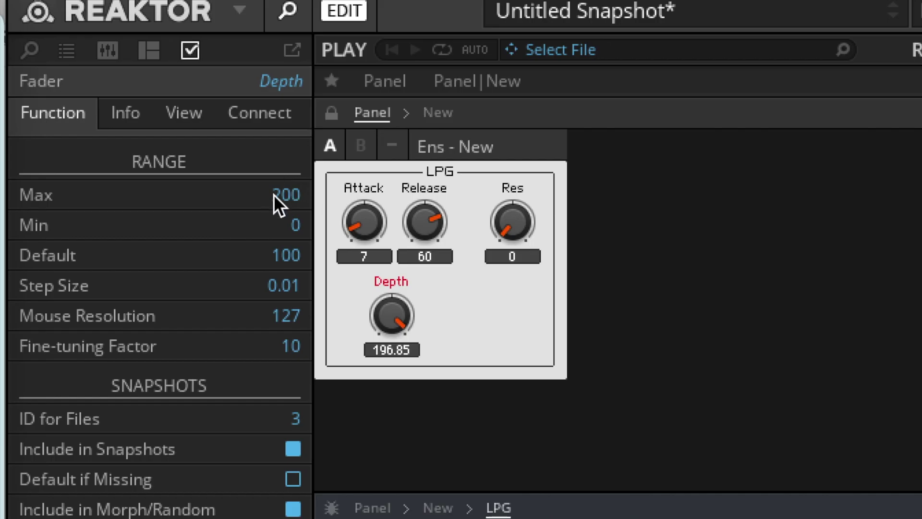
{"action": "double_click", "coordinate": [182, 124]}
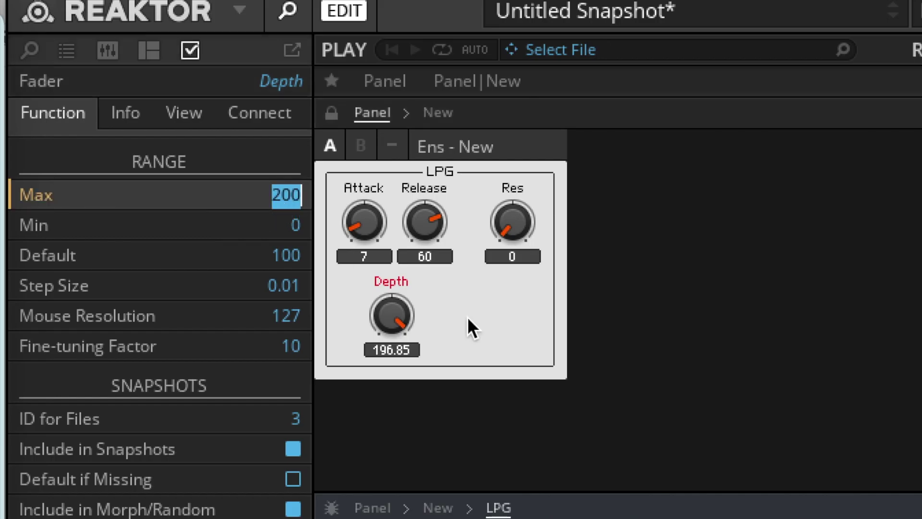
{"action": "type", "text": "280"}
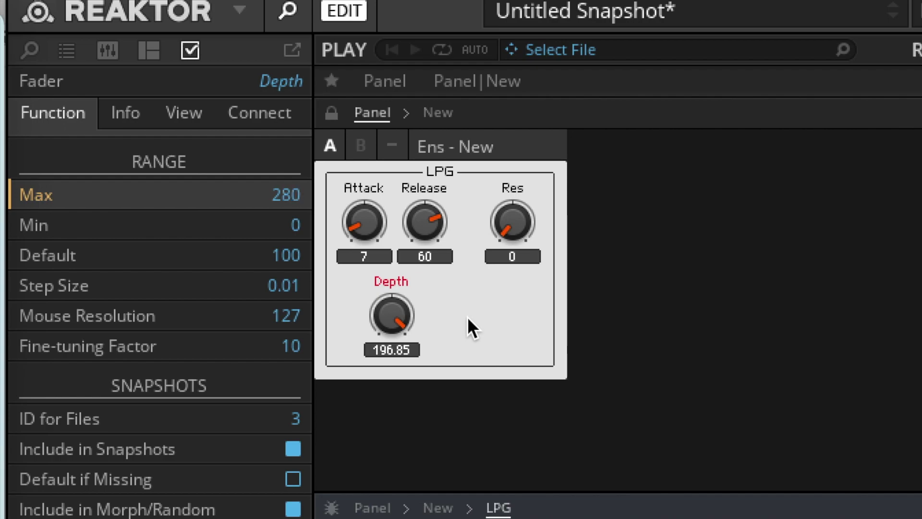
{"action": "key", "text": "Return"}
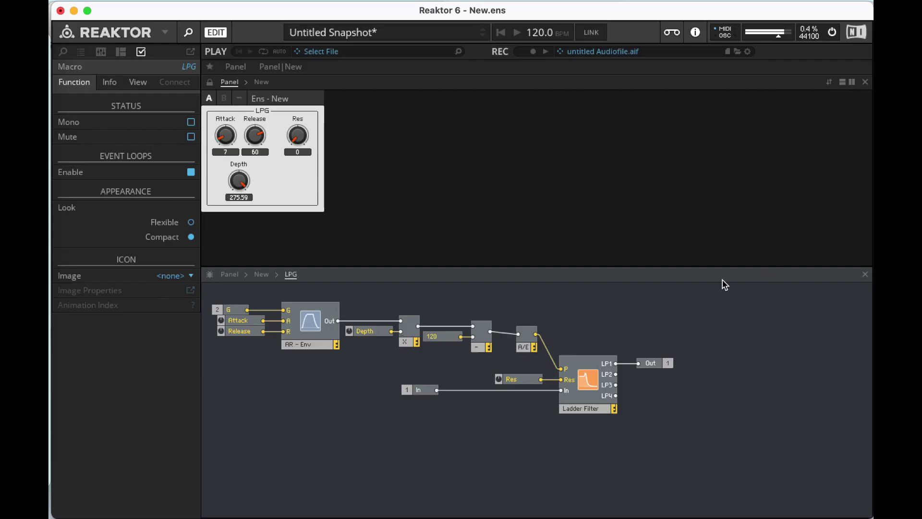
{"action": "left_click_drag", "start_coordinate": [242, 188], "coordinate": [248, 140]}
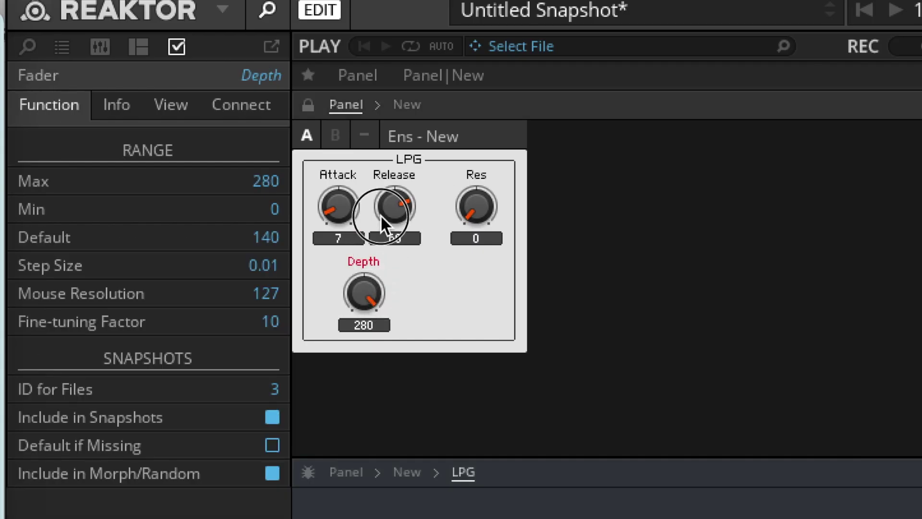
{"action": "left_click_drag", "start_coordinate": [344, 311], "coordinate": [372, 464]}
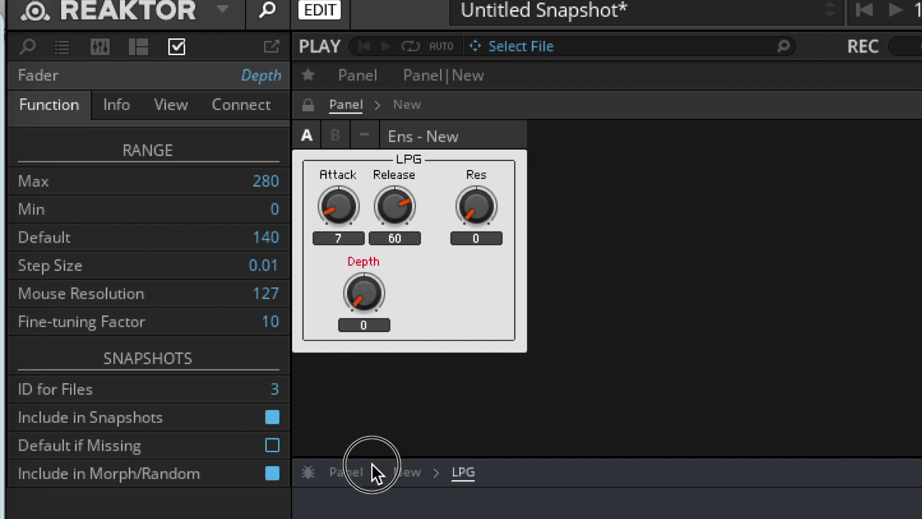
{"action": "left_click_drag", "start_coordinate": [372, 464], "coordinate": [380, 263]}
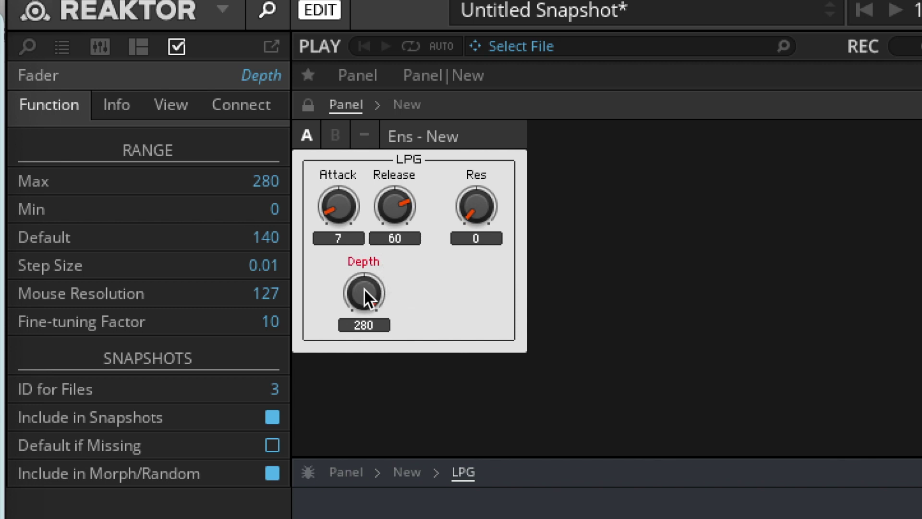
Raise Depth's maximum to 320 and Attack from 7 to 32.
{"action": "double_click", "coordinate": [261, 181]}
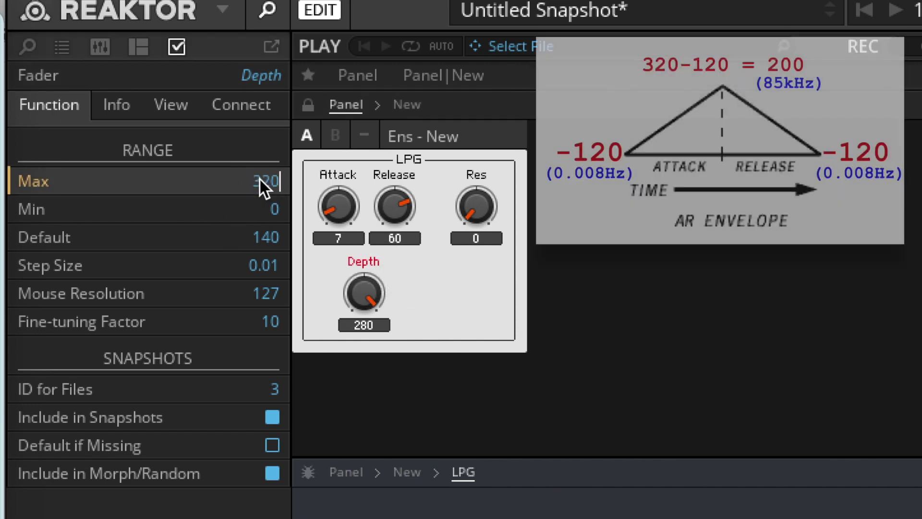
{"action": "type", "text": "320"}
{"action": "key", "text": "Return"}
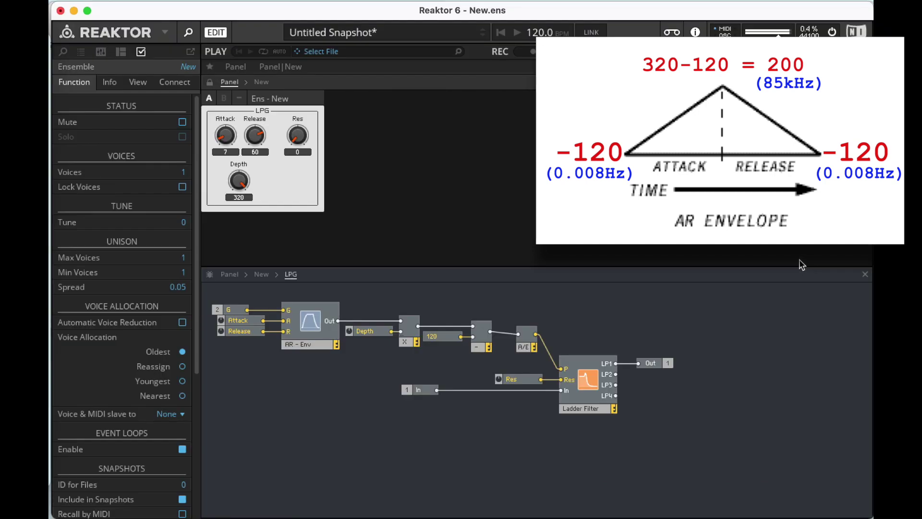
{"action": "left_click_drag", "start_coordinate": [225, 136], "coordinate": [225, 117]}
{"action": "left_click", "coordinate": [295, 135]}
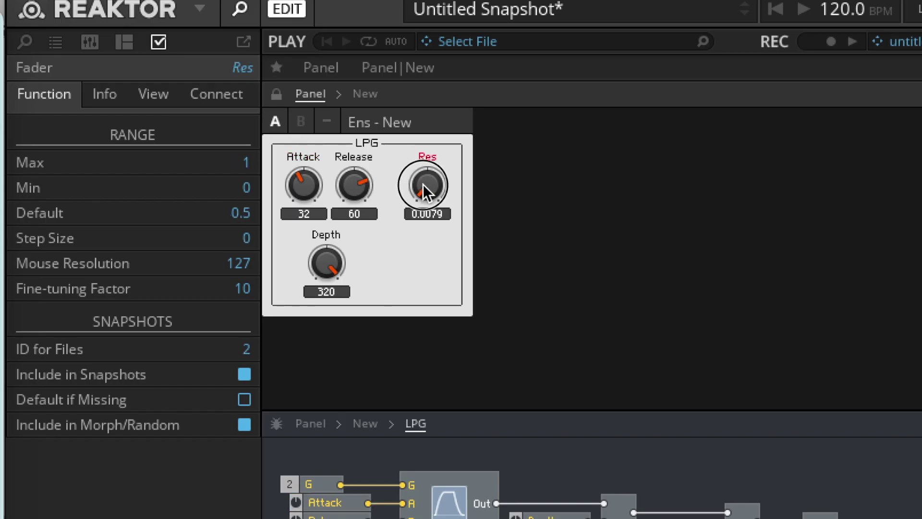
Turn resonance up, lower Attack to 18, and set the sawtooth's amplitude constant to 0.5.
{"action": "left_click_drag", "start_coordinate": [423, 183], "coordinate": [437, 148]}
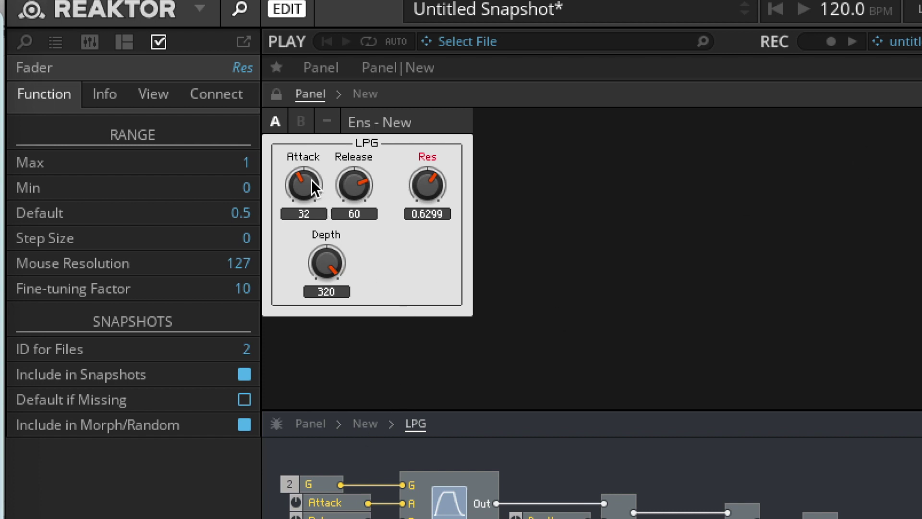
{"action": "left_click_drag", "start_coordinate": [304, 183], "coordinate": [301, 201]}
{"action": "double_click", "coordinate": [661, 307]}
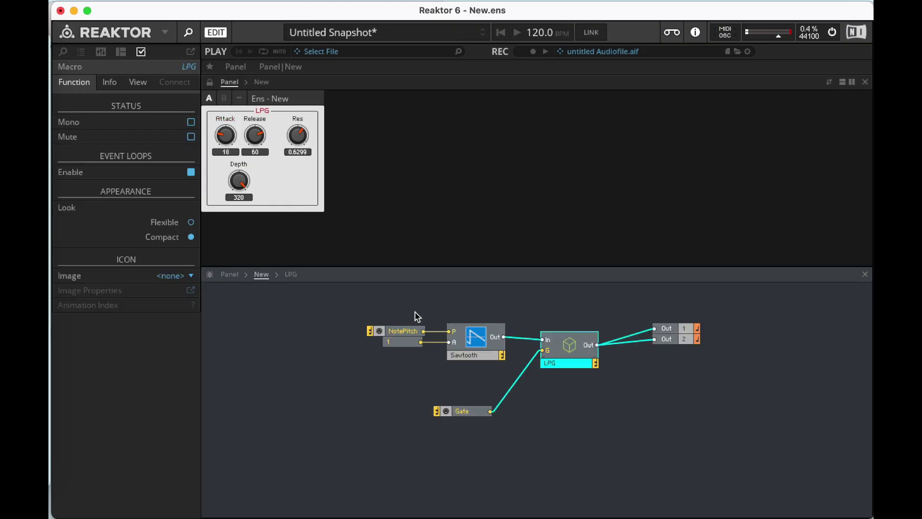
{"action": "double_click", "coordinate": [408, 346]}
{"action": "type", "text": "0.5"}
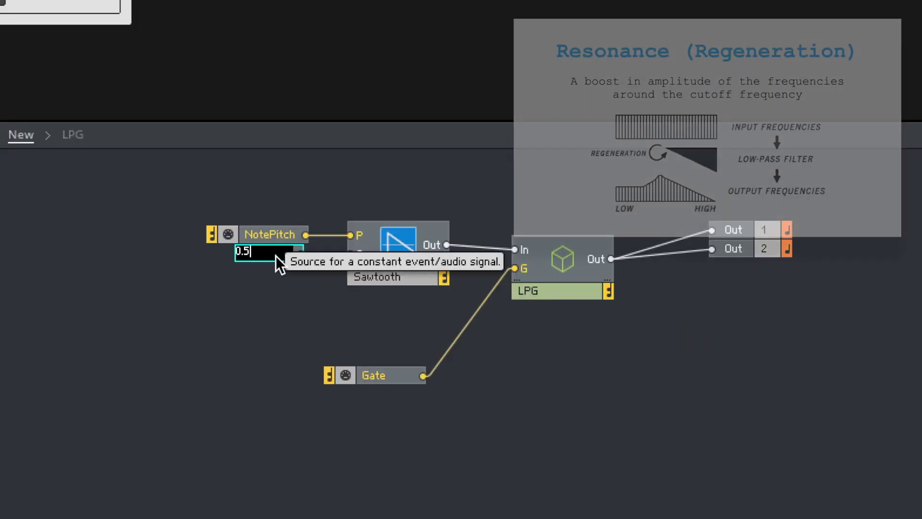
{"action": "key", "text": "Return"}
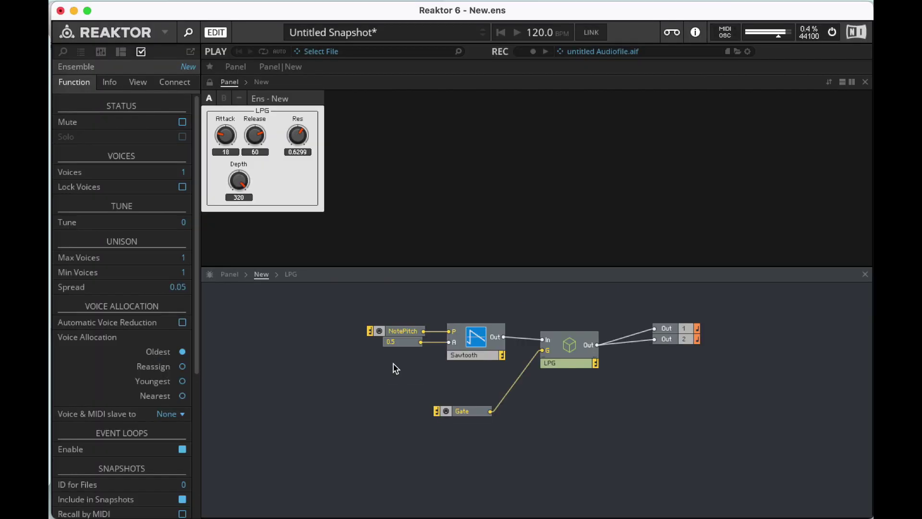
Restart audio processing and inspect the Sawtooth oscillator and its 0.5 amplitude constant.
{"action": "left_click", "coordinate": [832, 31]}
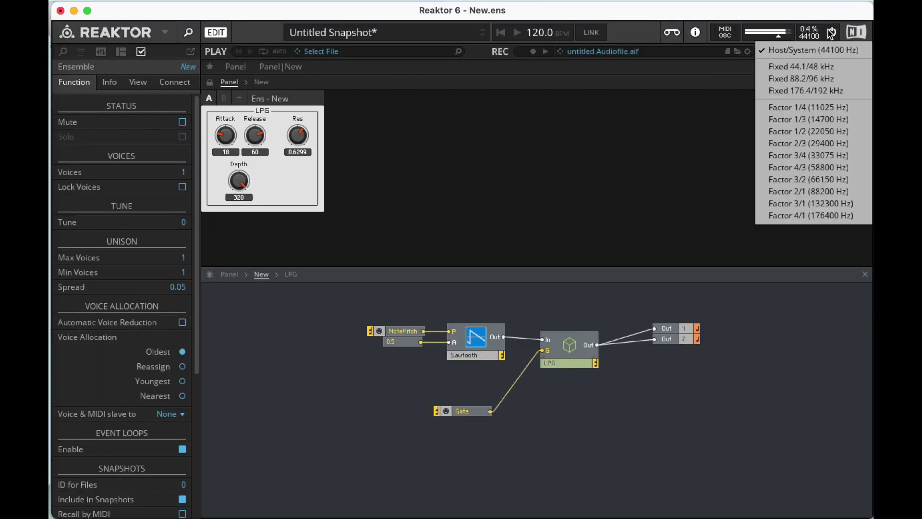
{"action": "left_click", "coordinate": [833, 33]}
{"action": "left_click", "coordinate": [833, 32]}
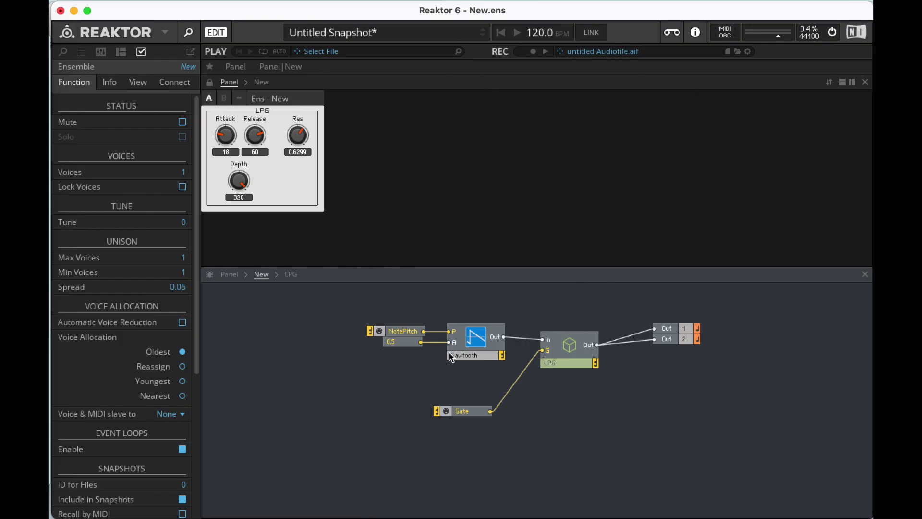
{"action": "left_click", "coordinate": [450, 358]}
{"action": "left_click", "coordinate": [399, 341]}
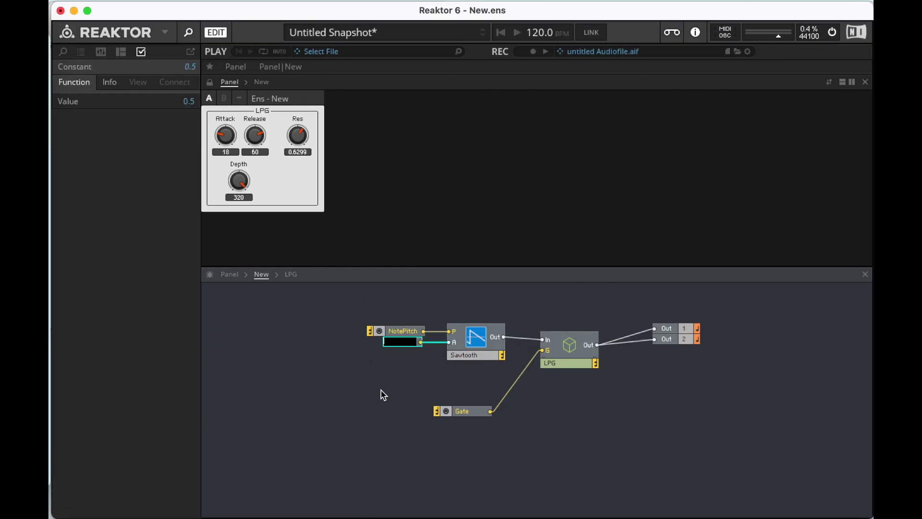
{"action": "left_click", "coordinate": [393, 385]}
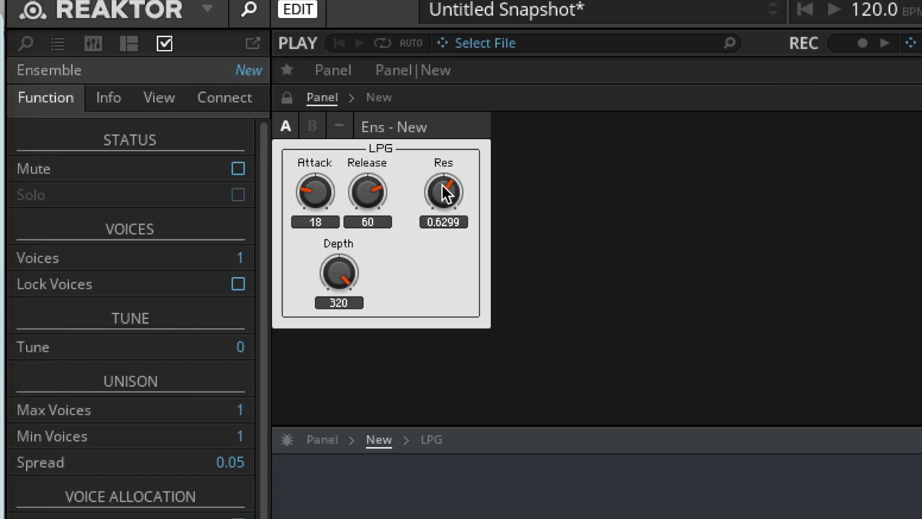
Tune Res to nearly zero, Attack to 10 and Release to 31, then test lowering Depth.
{"action": "left_click_drag", "start_coordinate": [442, 186], "coordinate": [494, 396]}
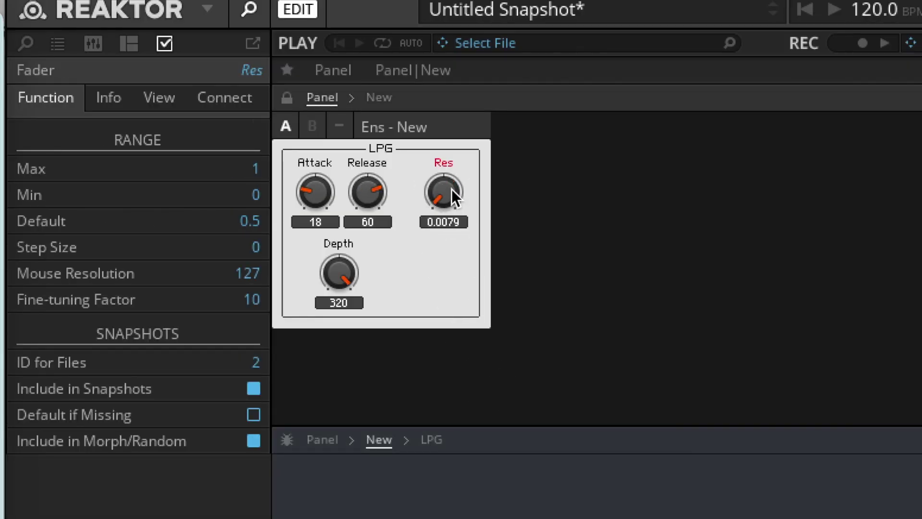
{"action": "left_click_drag", "start_coordinate": [315, 191], "coordinate": [310, 130]}
{"action": "left_click_drag", "start_coordinate": [379, 185], "coordinate": [375, 158]}
{"action": "left_click_drag", "start_coordinate": [319, 186], "coordinate": [328, 290]}
{"action": "left_click_drag", "start_coordinate": [376, 210], "coordinate": [347, 240]}
{"action": "left_click_drag", "start_coordinate": [322, 195], "coordinate": [327, 171]}
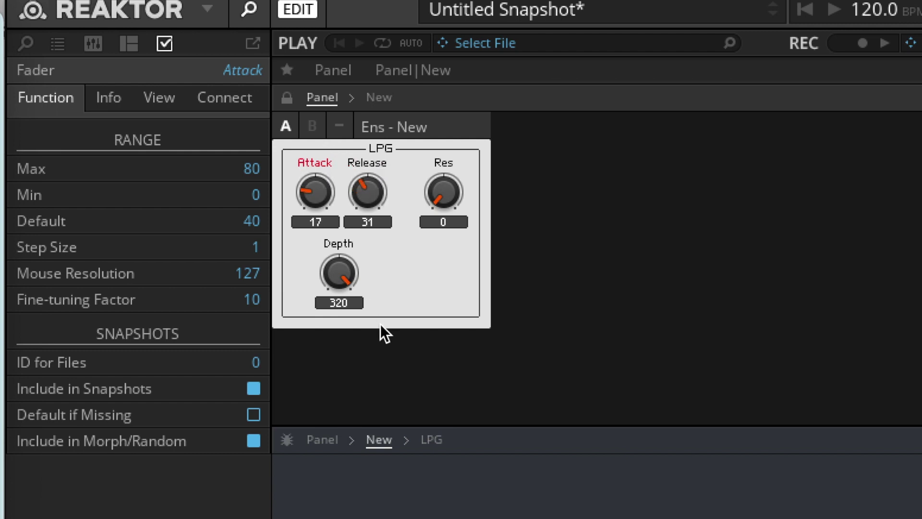
{"action": "left_click_drag", "start_coordinate": [348, 274], "coordinate": [346, 309]}
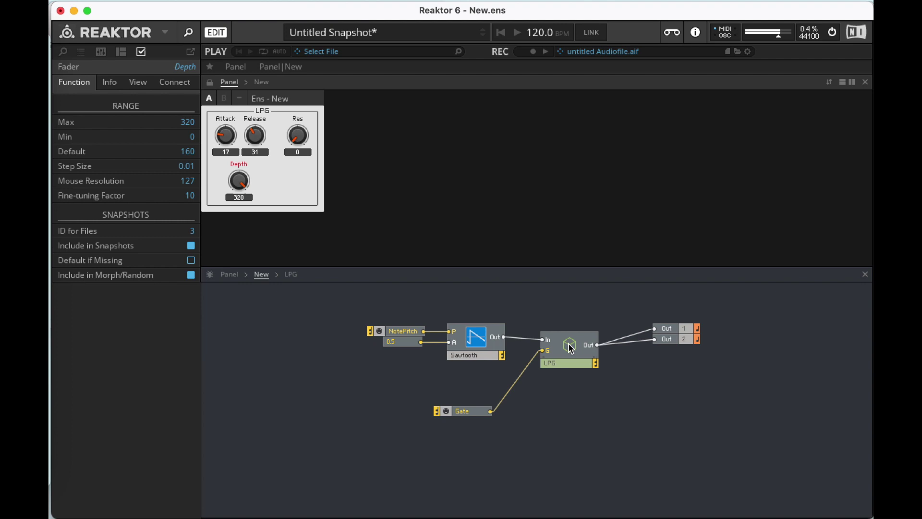
Open the LPG macro, lower Attack from 17 to 10, and select the 120 offset constant.
{"action": "left_click", "coordinate": [571, 347]}
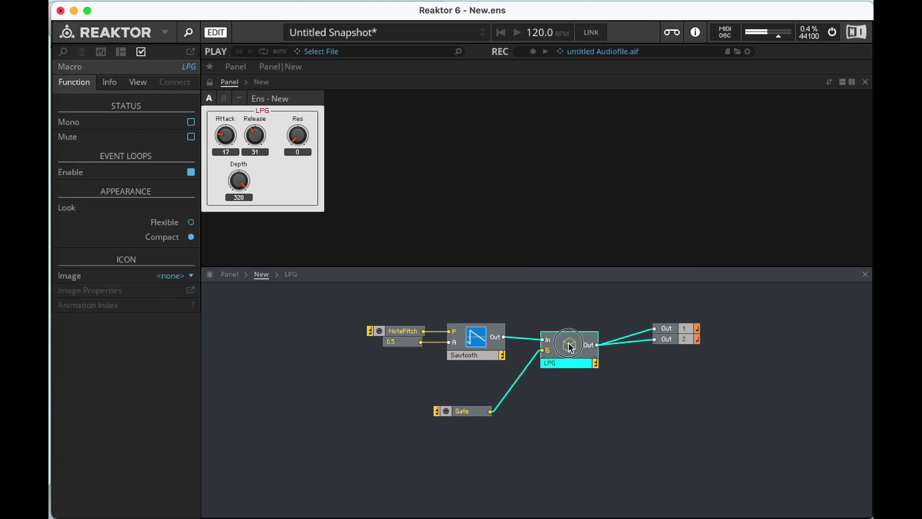
{"action": "double_click", "coordinate": [570, 346]}
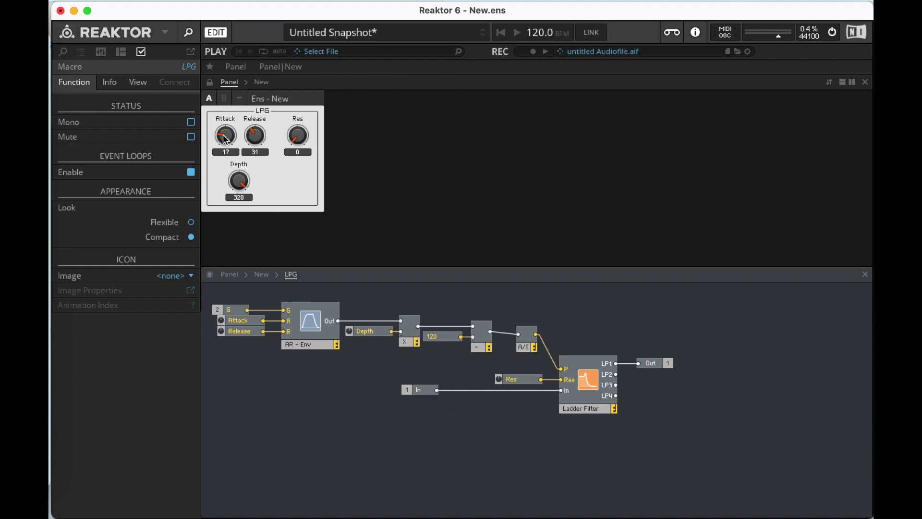
{"action": "left_click_drag", "start_coordinate": [232, 136], "coordinate": [259, 123]}
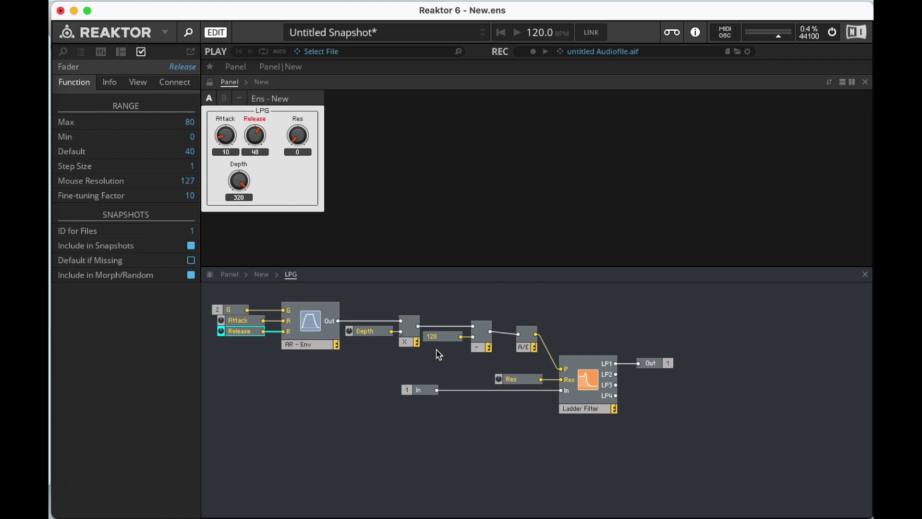
{"action": "left_click", "coordinate": [443, 336]}
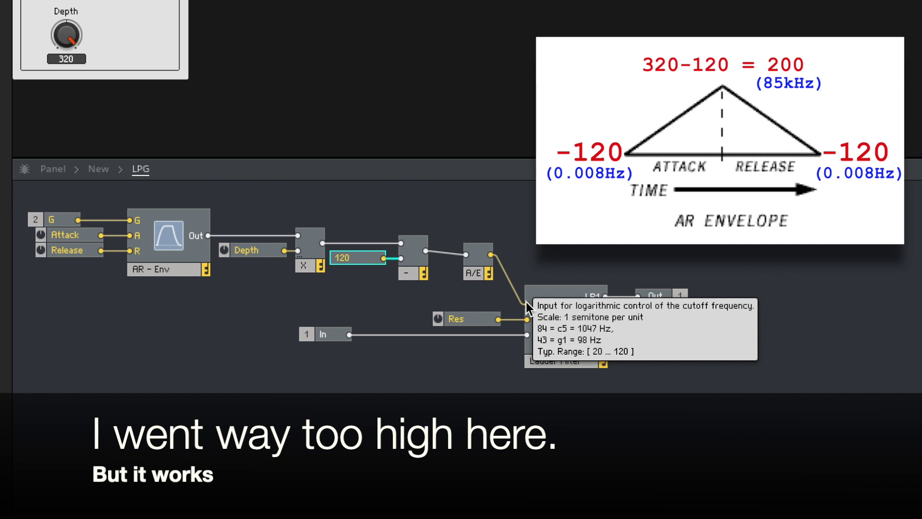
Leave the LPG macro's internals for the ensemble's top-level 'New' structure.
{"action": "double_click", "coordinate": [766, 370]}
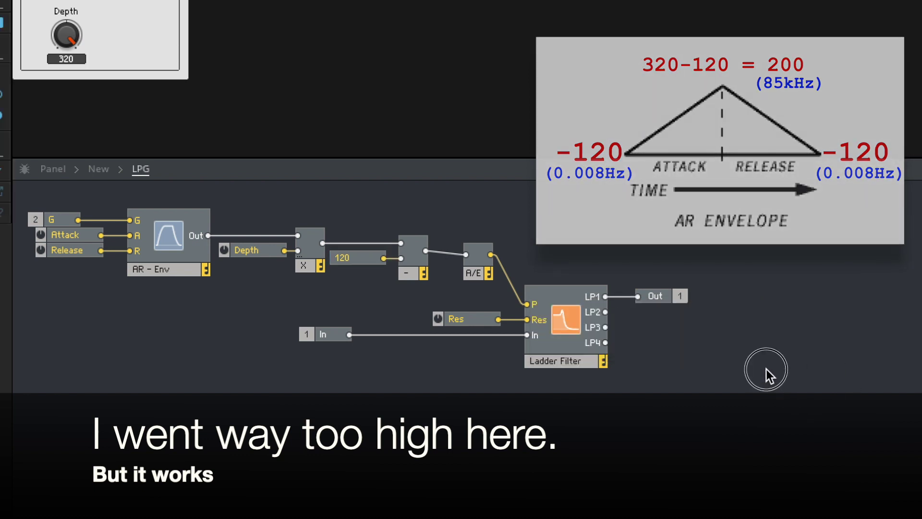